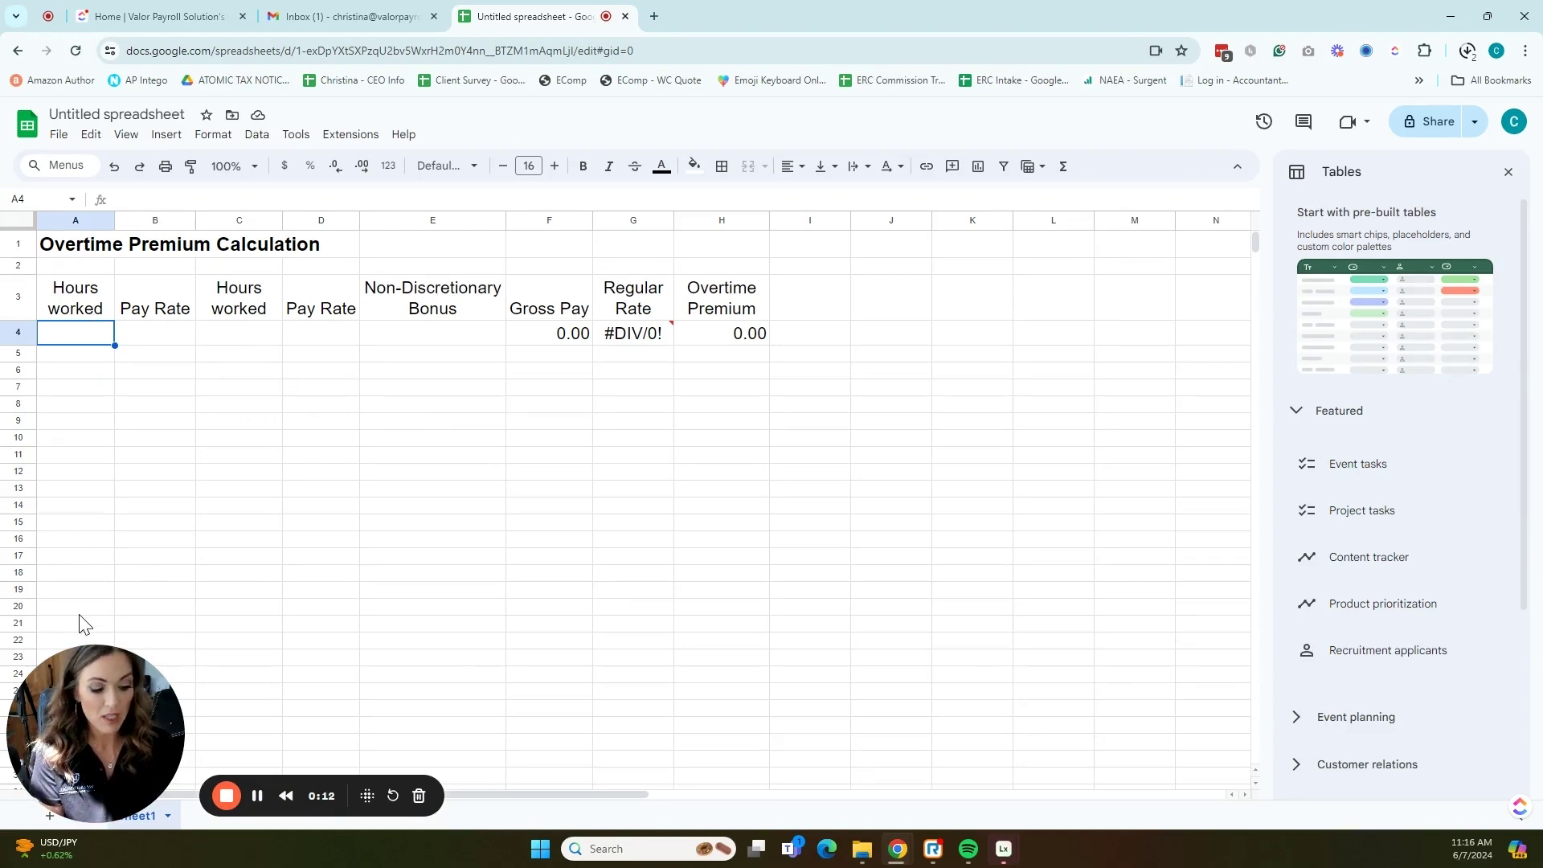
# Step: Enter 25 hours at 10.00 and 25 hours at 12.00 in A4:D4, then check the Gross Pay and Regular Rate formulas
pyautogui.write('25')
pyautogui.press('Tab')
pyautogui.write('10')
pyautogui.press('Tab')
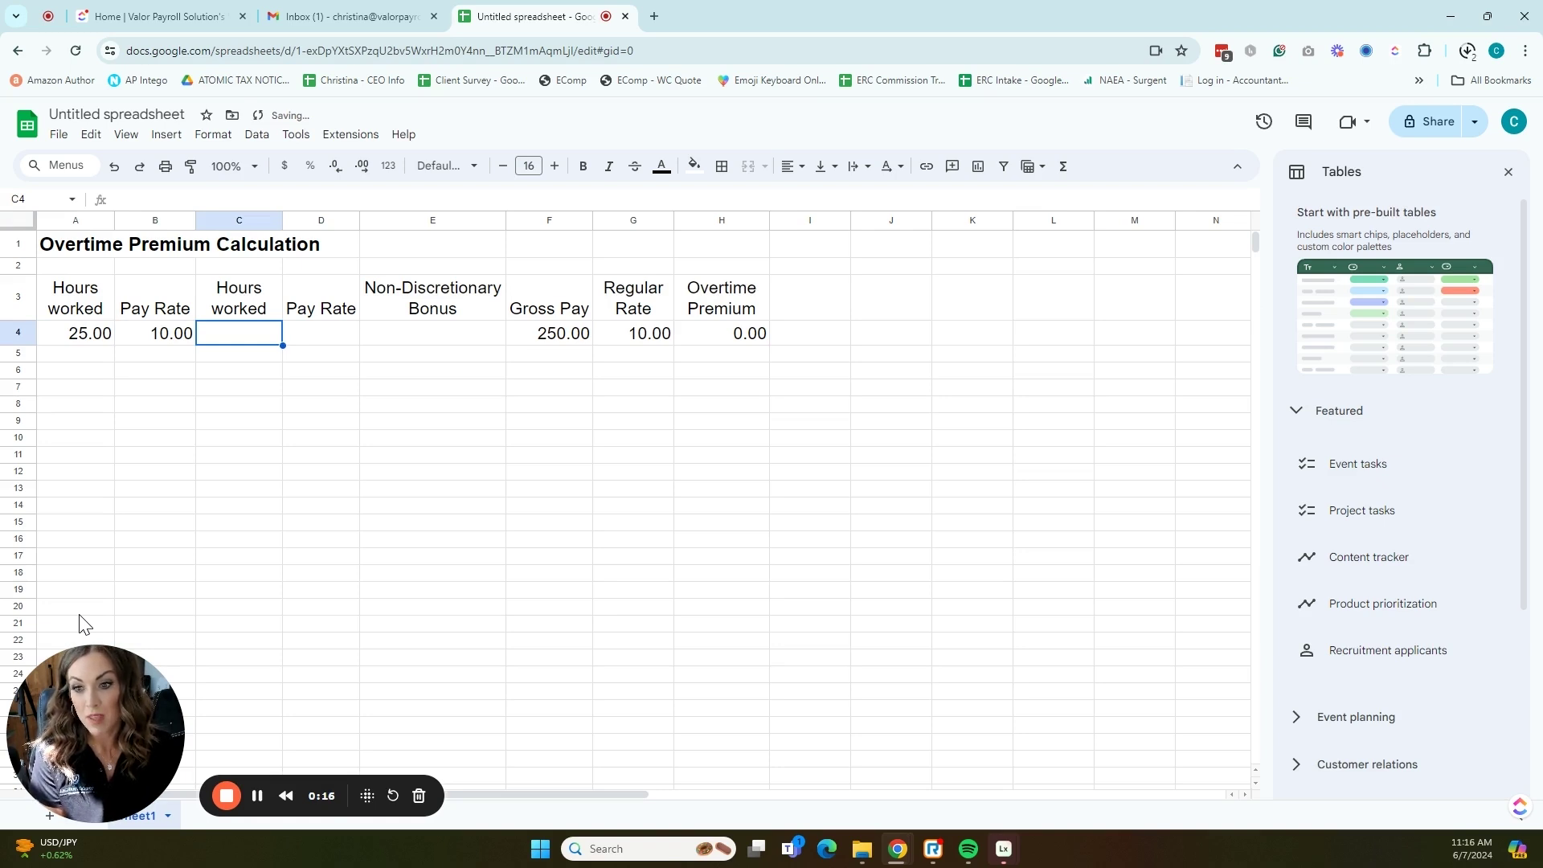
pyautogui.write('25')
pyautogui.press('Tab')
pyautogui.write('12')
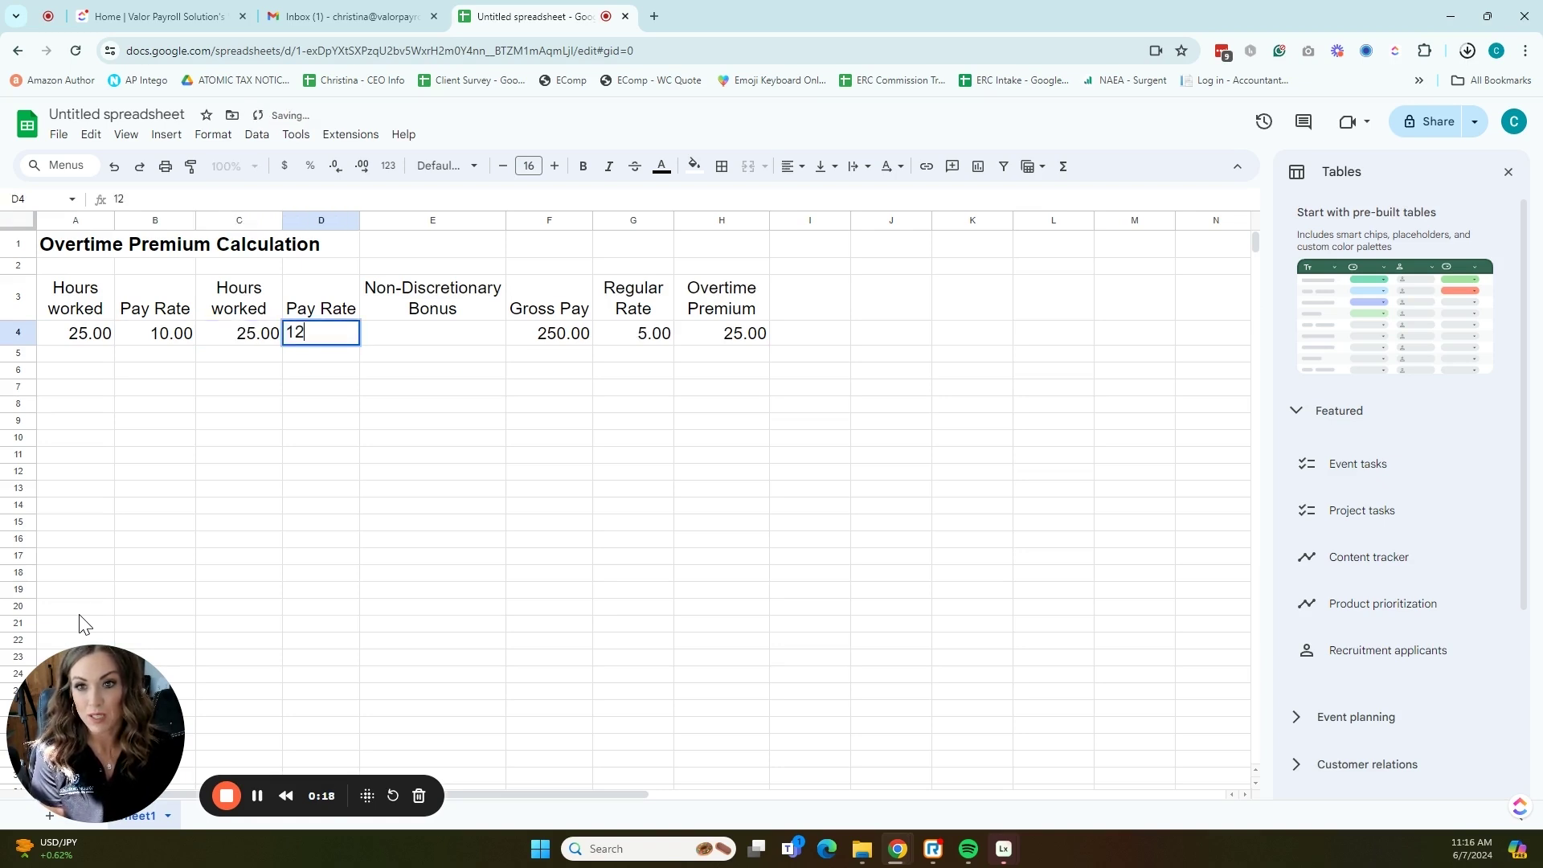
pyautogui.press('Tab')
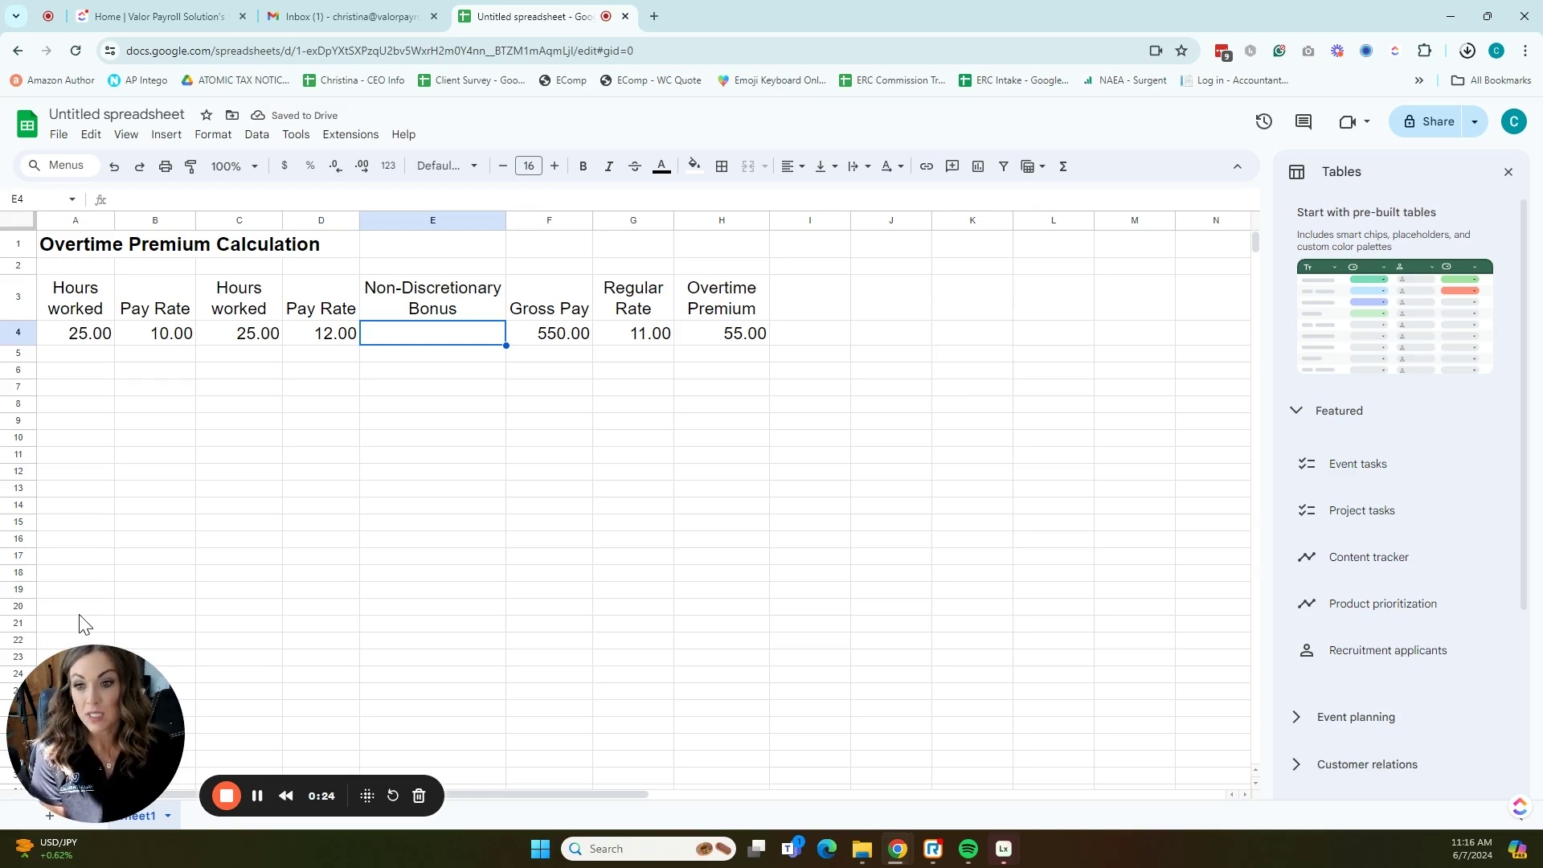
pyautogui.press('Tab')
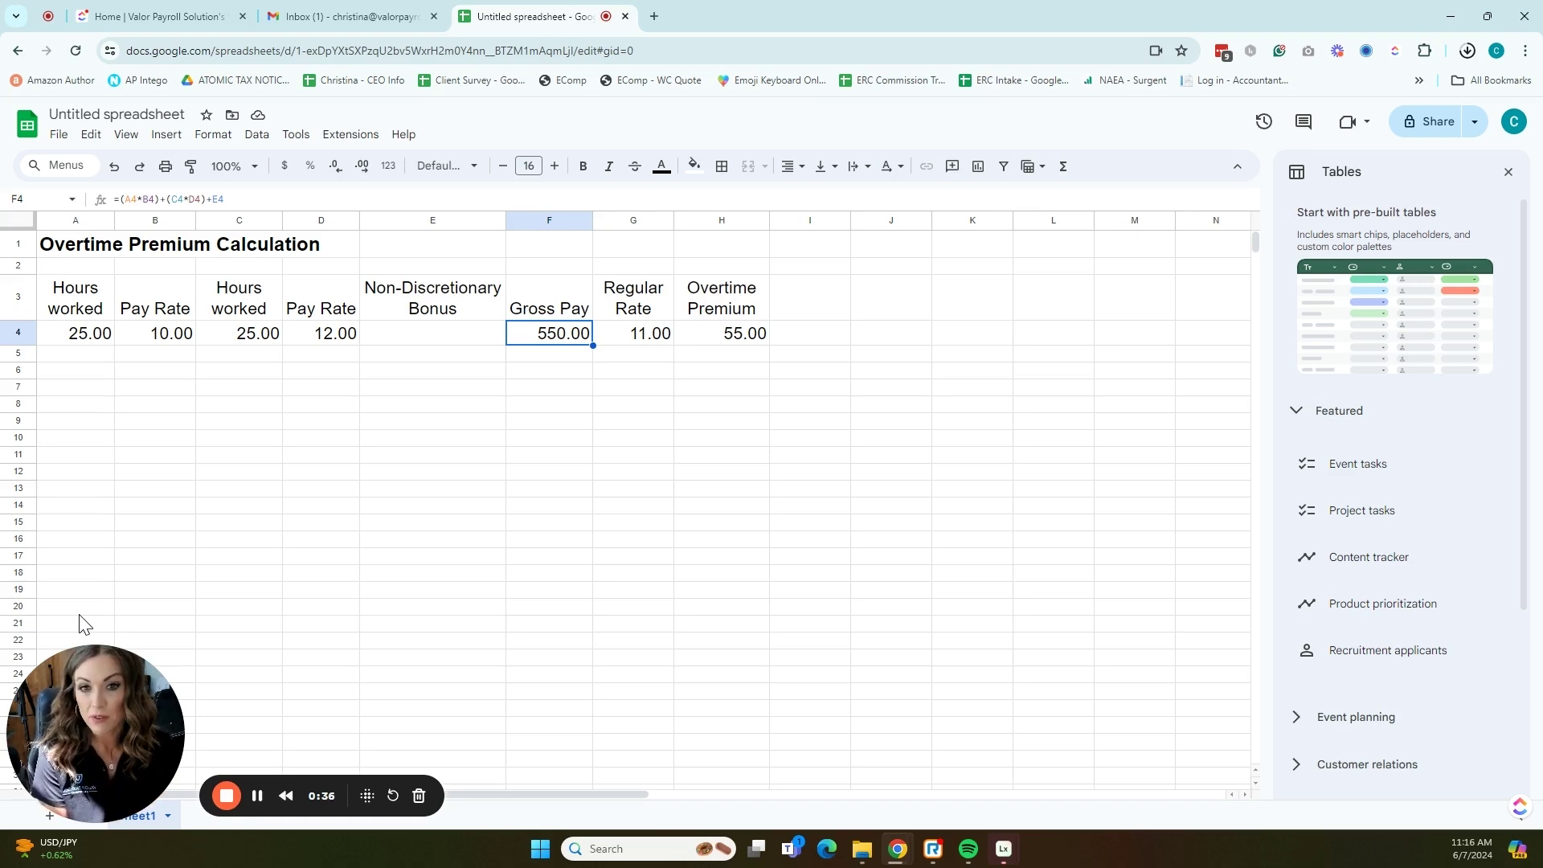
pyautogui.press('Right')
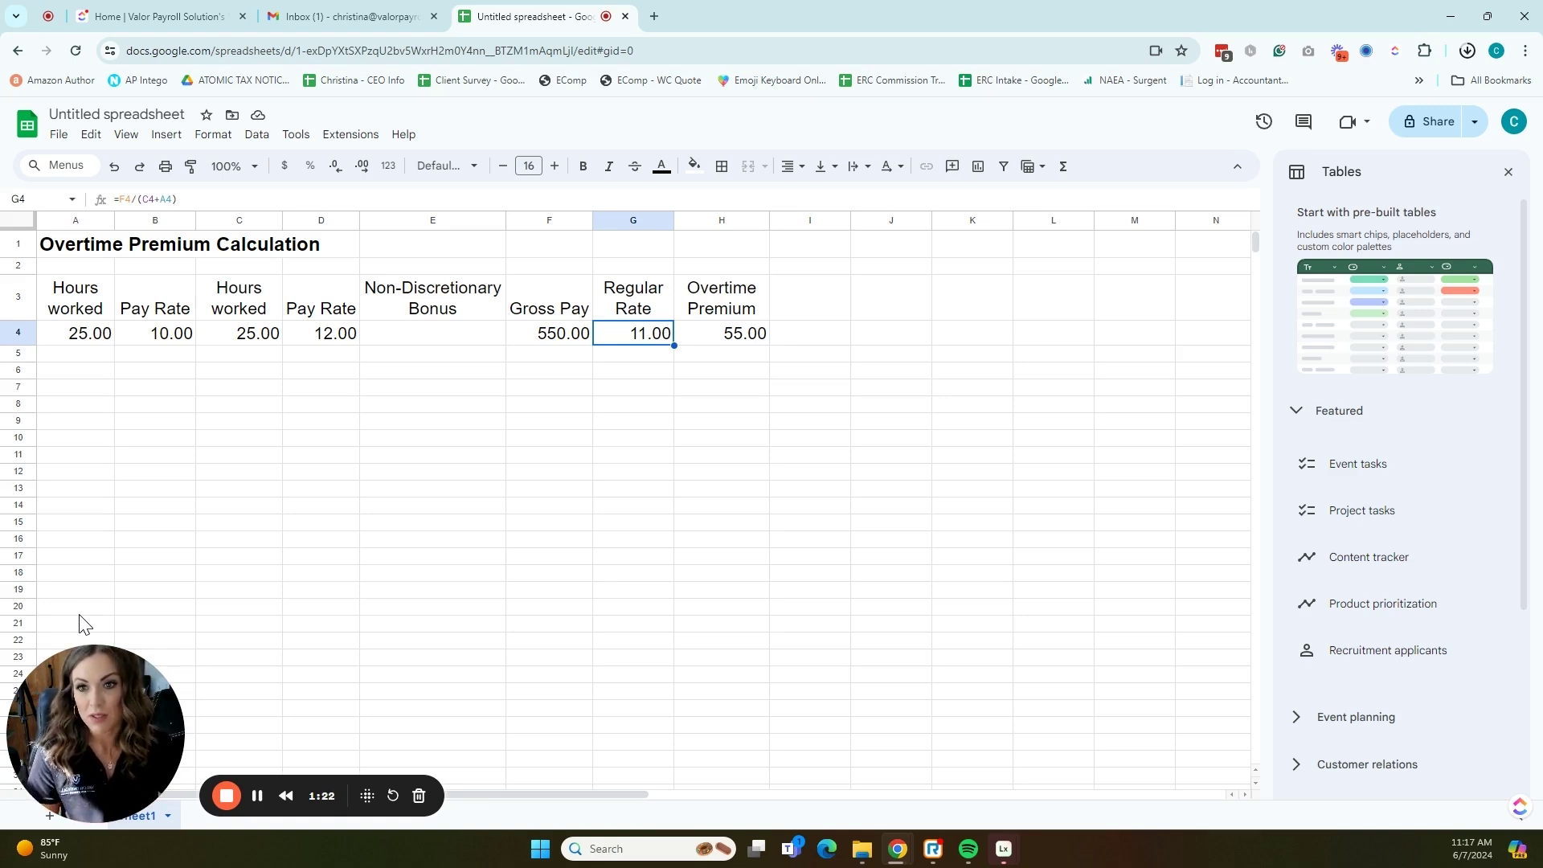
pyautogui.click(433, 332)
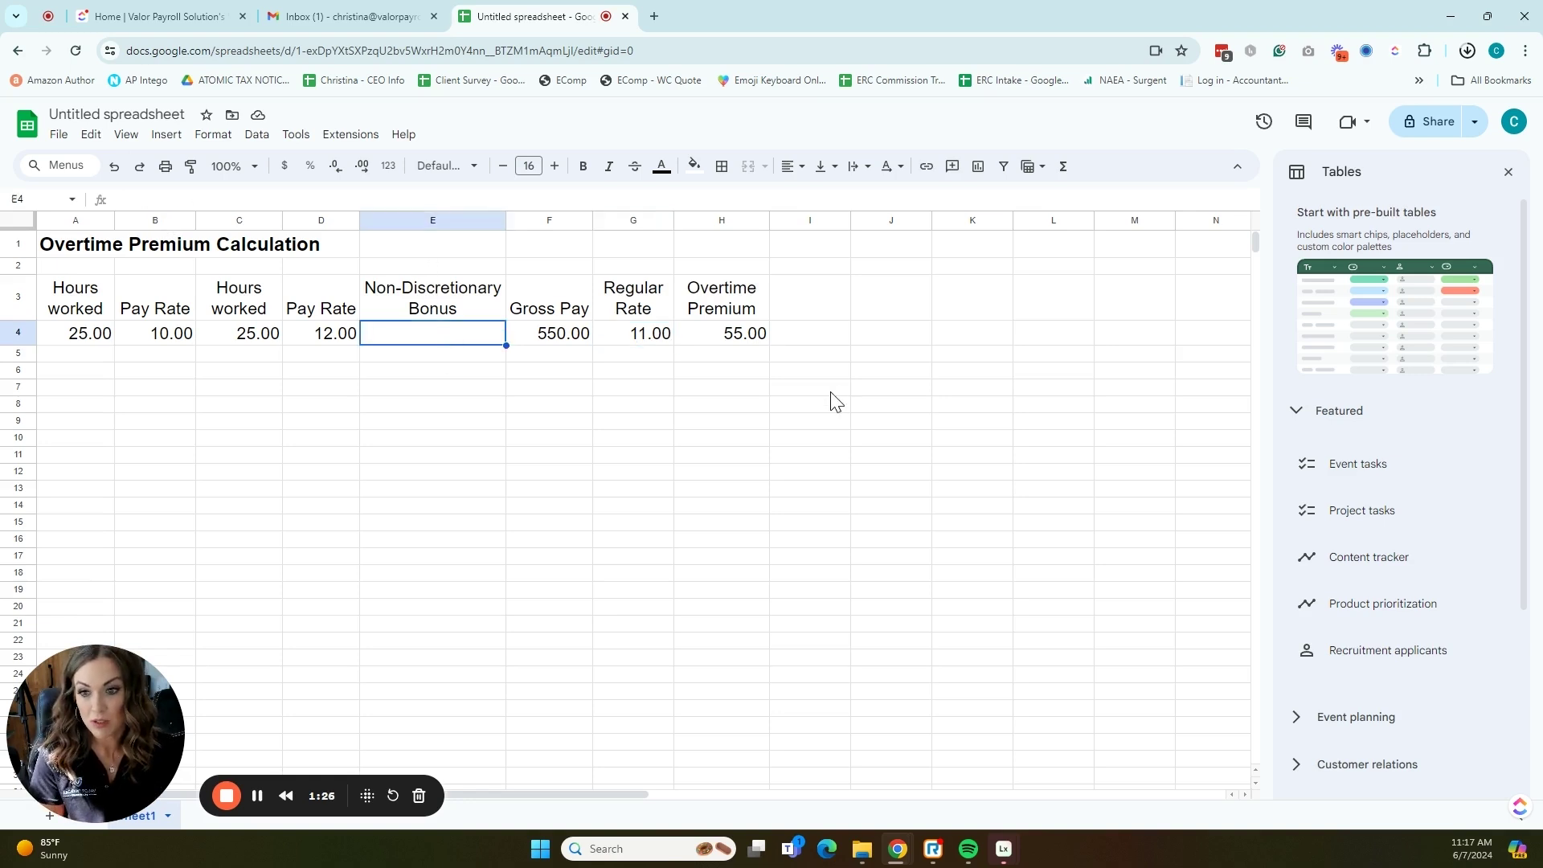
pyautogui.write('200')
pyautogui.press('Return')
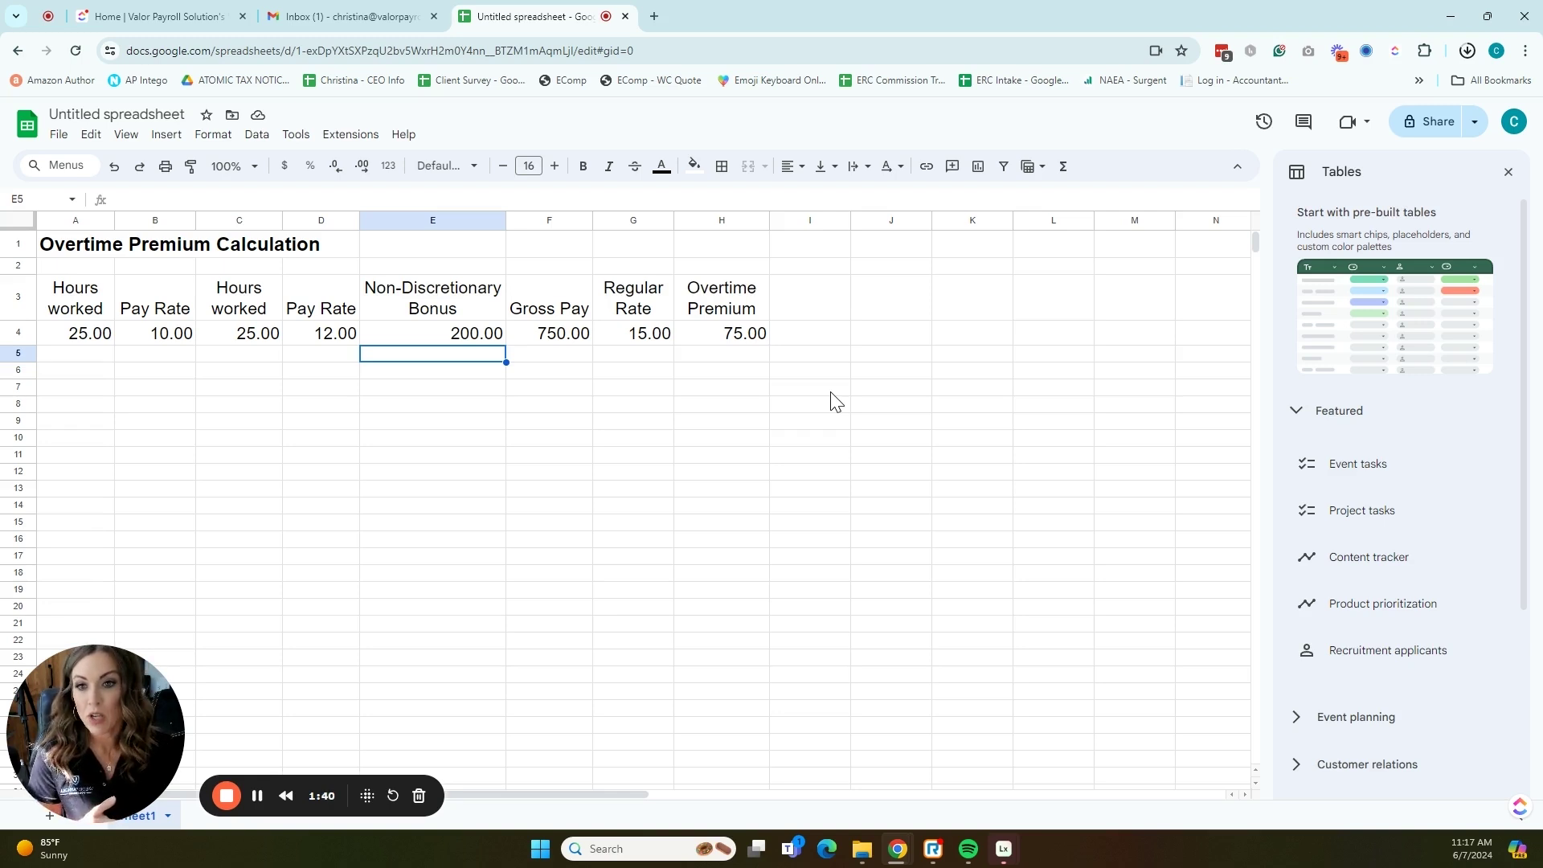
pyautogui.press('Up')
pyautogui.press('Delete')
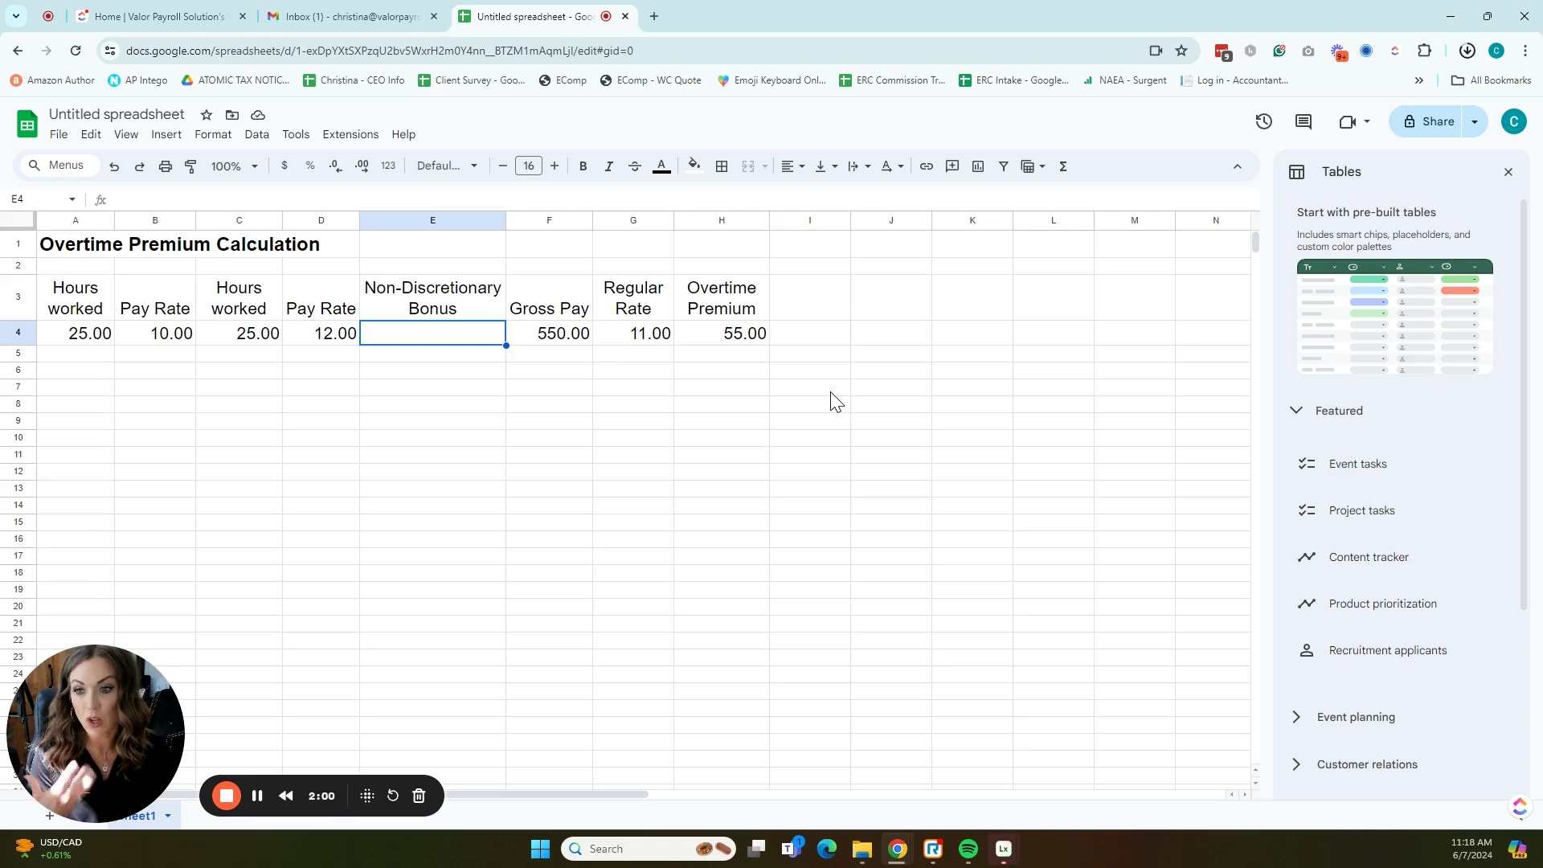
# Step: Clear the second hours and rate in C4:D4 and change A4 to 50 hours
pyautogui.press('Left')
pyautogui.press('Delete')
pyautogui.press('Left')
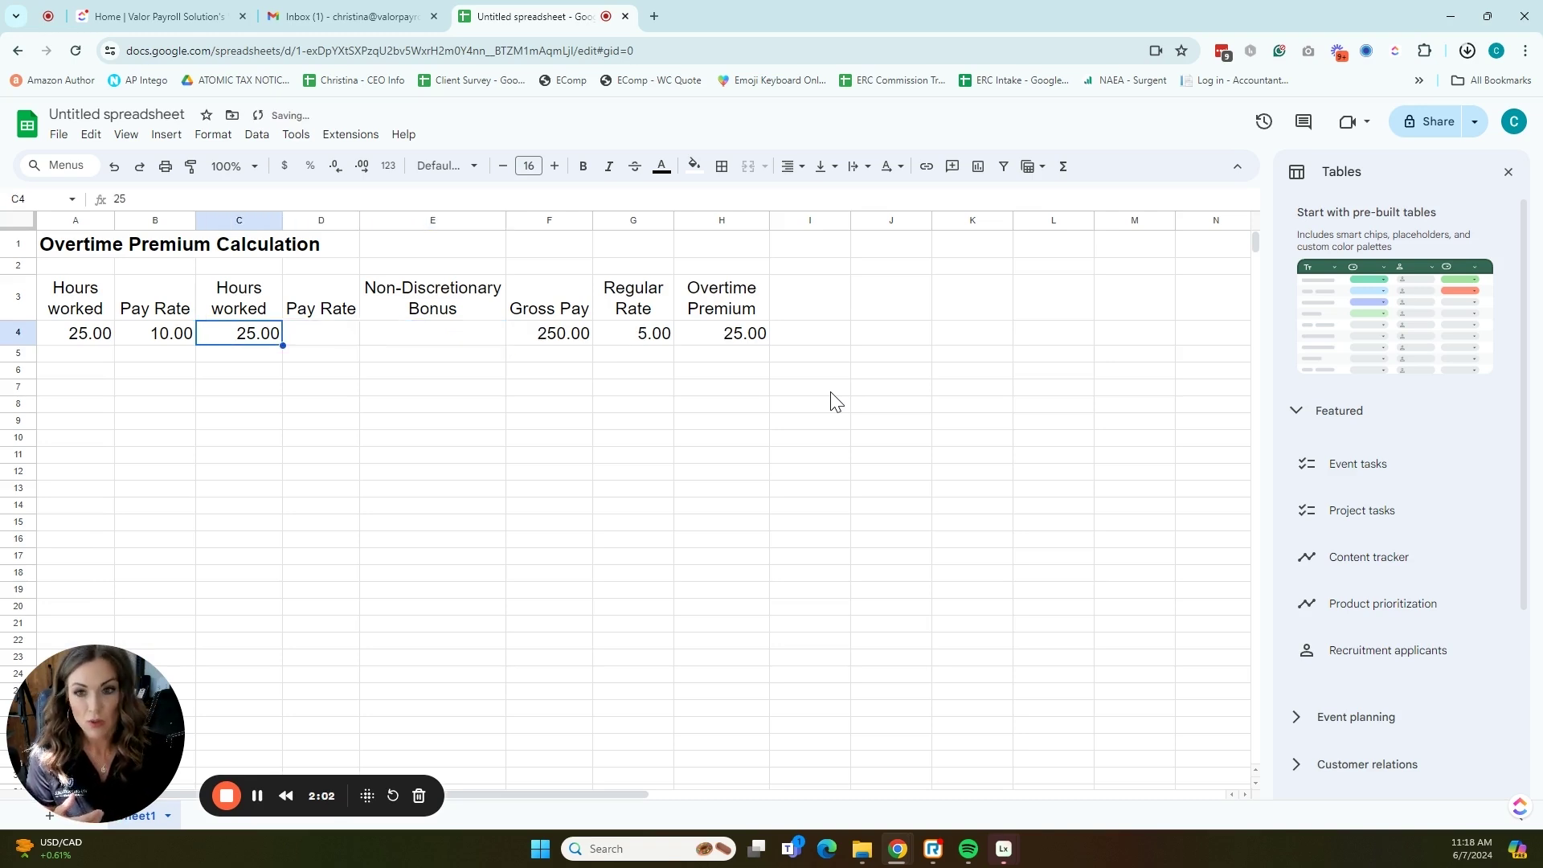
pyautogui.press('Delete')
pyautogui.press('Left')
pyautogui.press('Left')
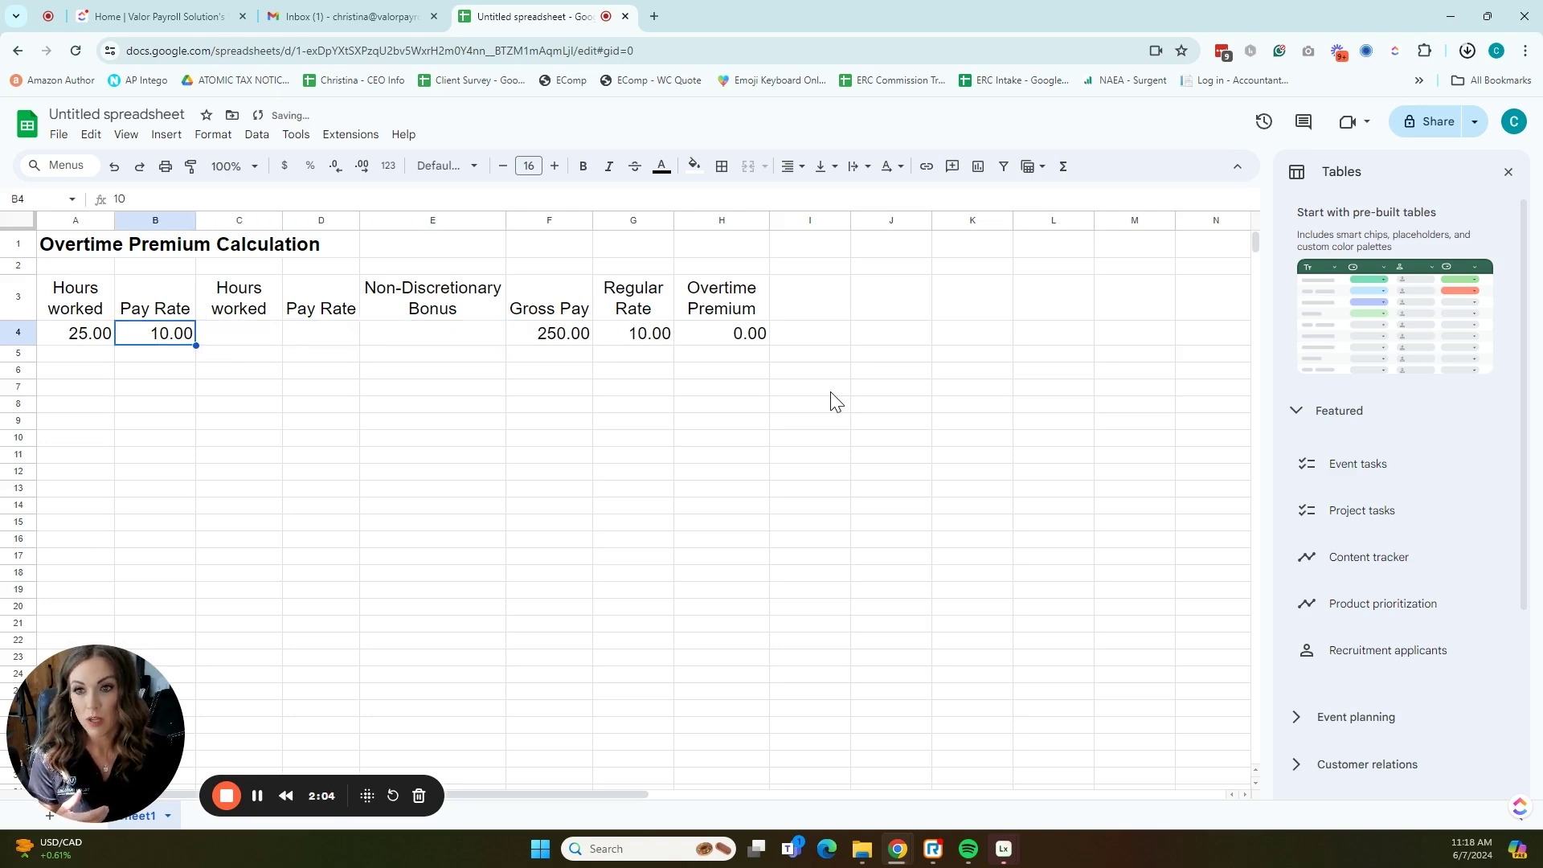
pyautogui.write('50')
pyautogui.press('Return')
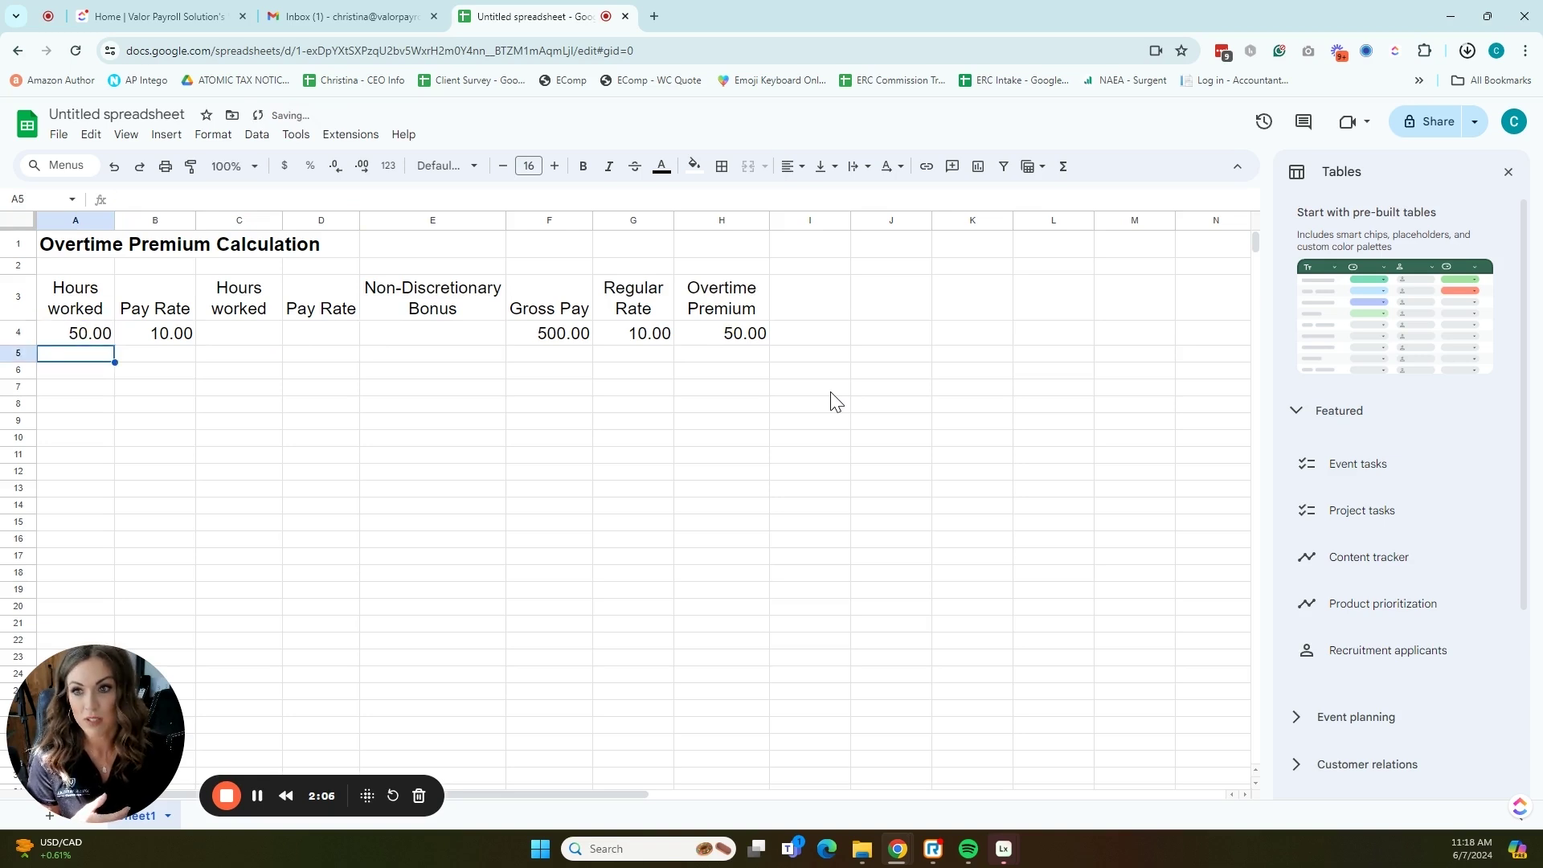
pyautogui.press('Up')
pyautogui.press('Right')
pyautogui.press('Right')
pyautogui.press('Right')
pyautogui.press('Right')
pyautogui.press('Right')
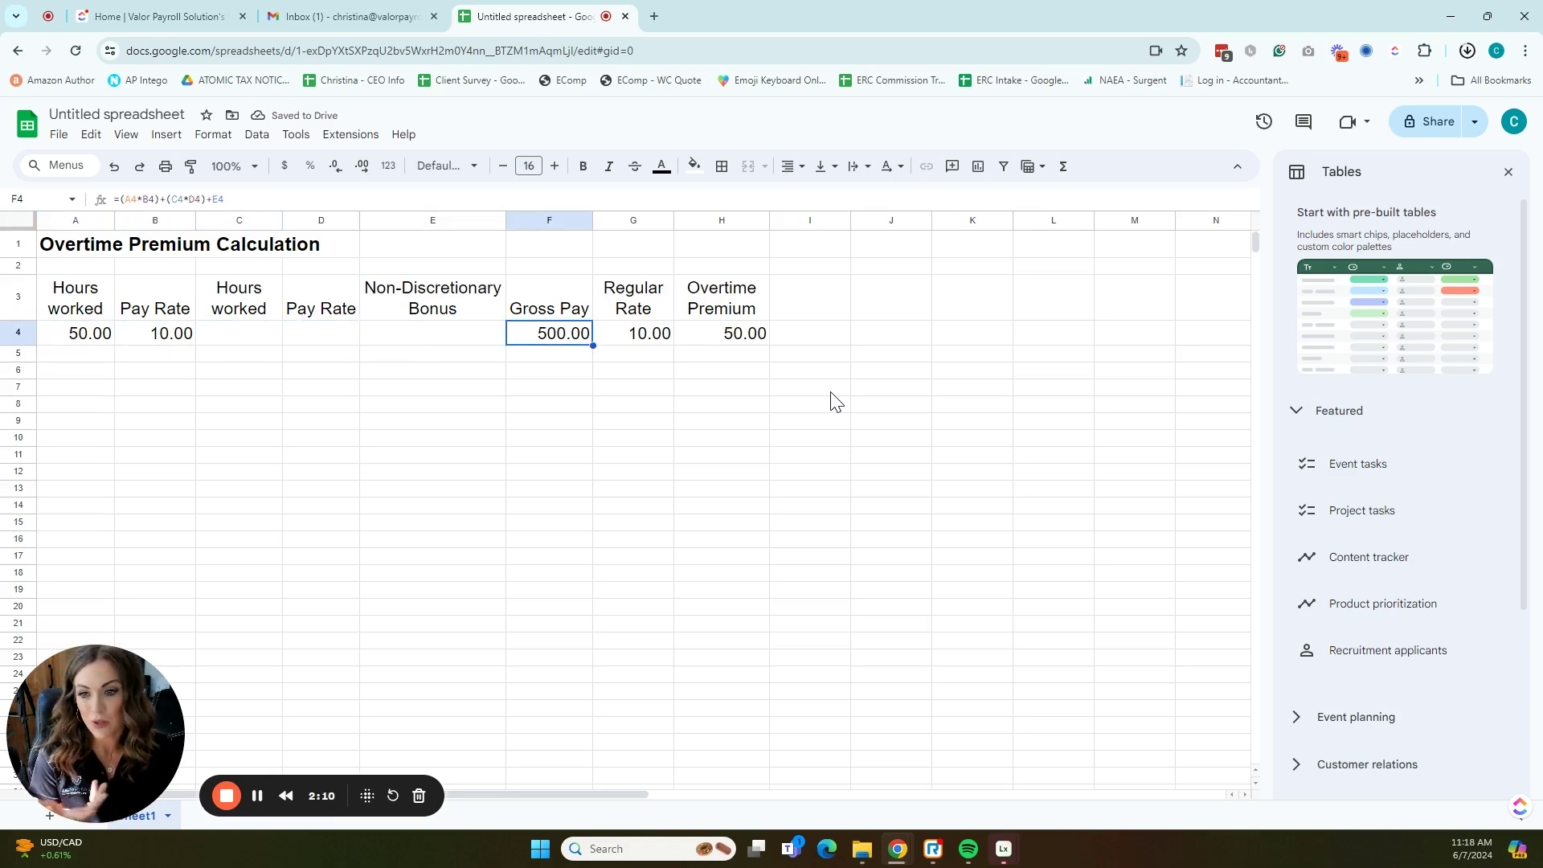
# Step: Enter a 200.00 bonus in E4 and review the resulting Gross Pay
pyautogui.press('Left')
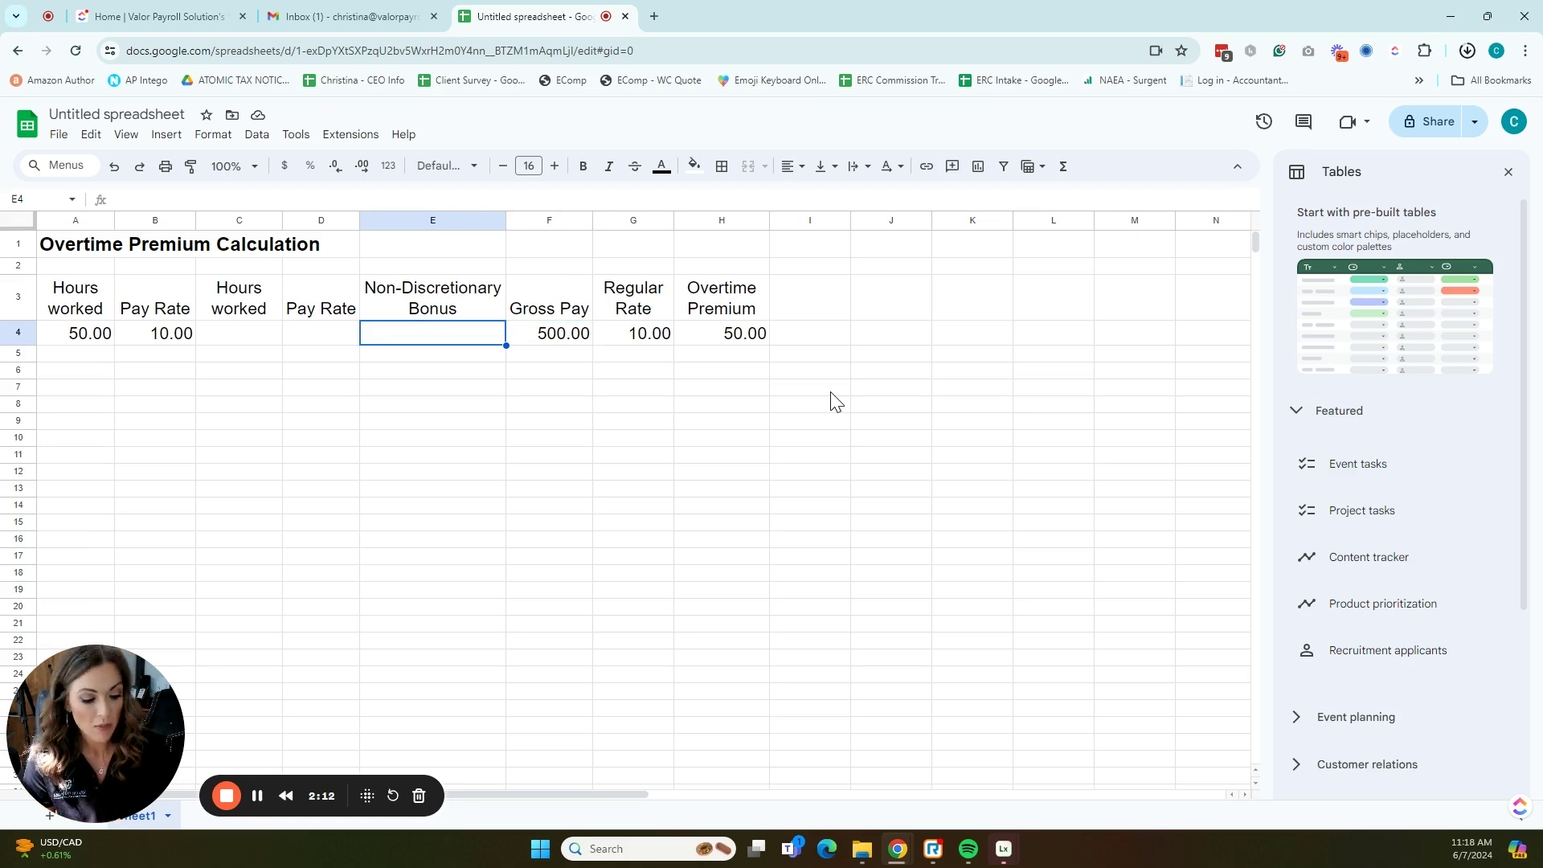
pyautogui.write('200')
pyautogui.press('Return')
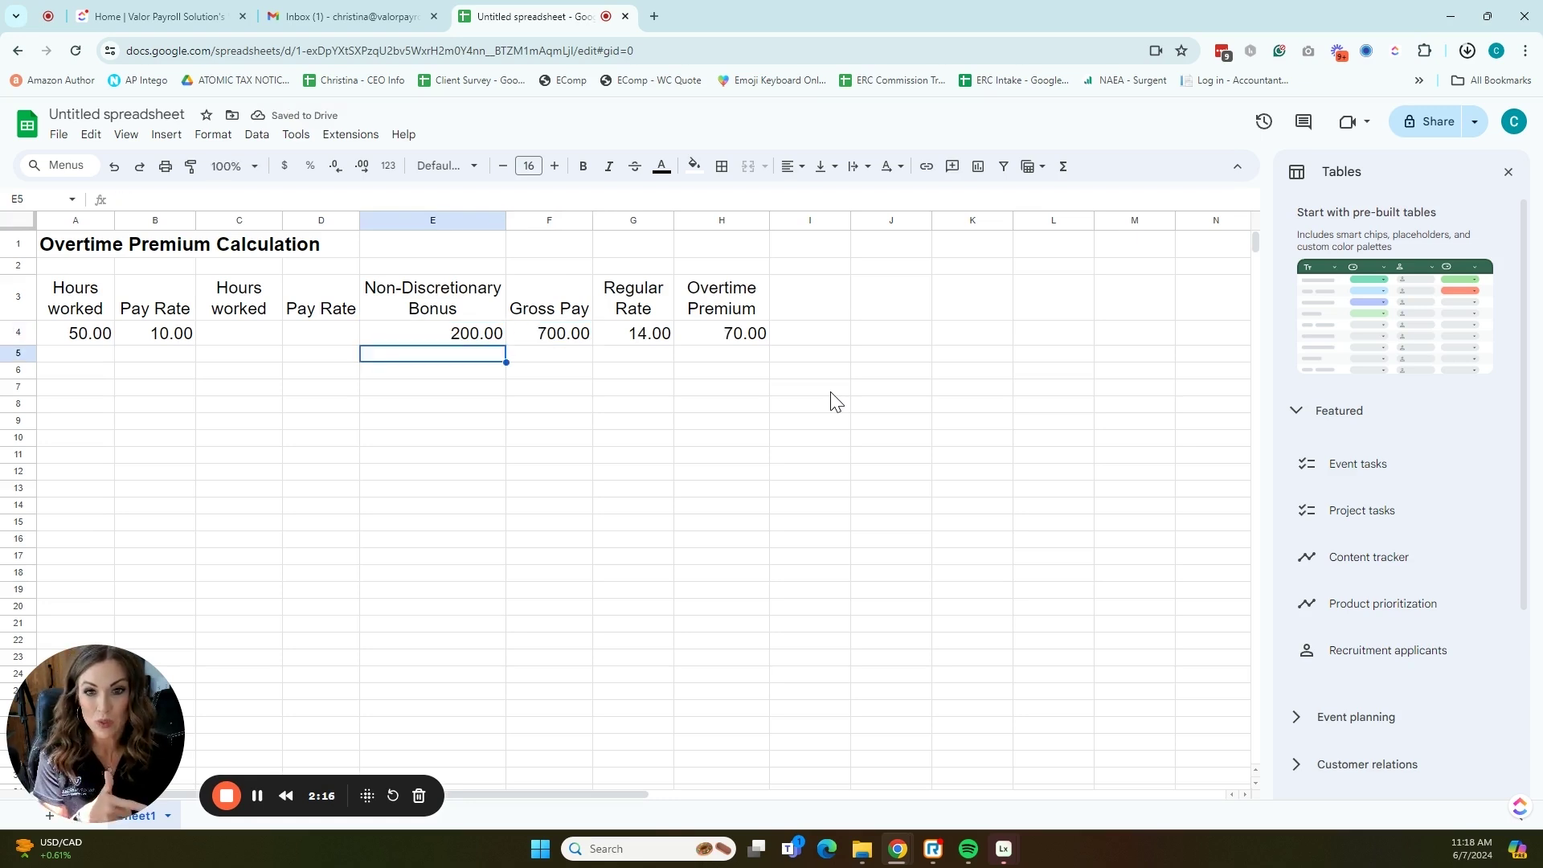
pyautogui.press('Up')
pyautogui.press('Right')
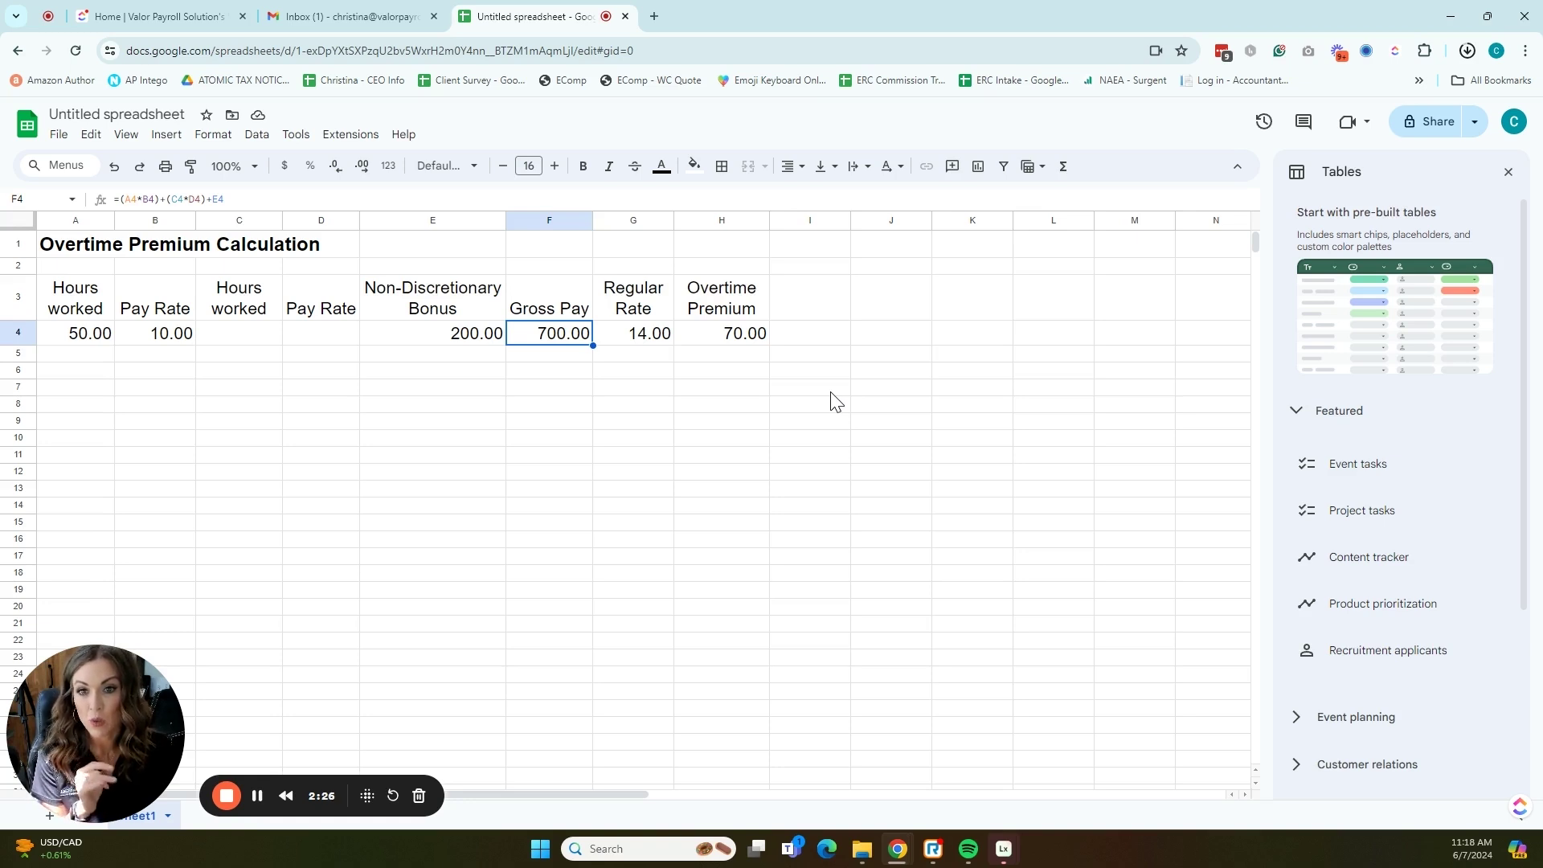
# Step: Clear the 200.00 bonus from E4
pyautogui.press('Left')
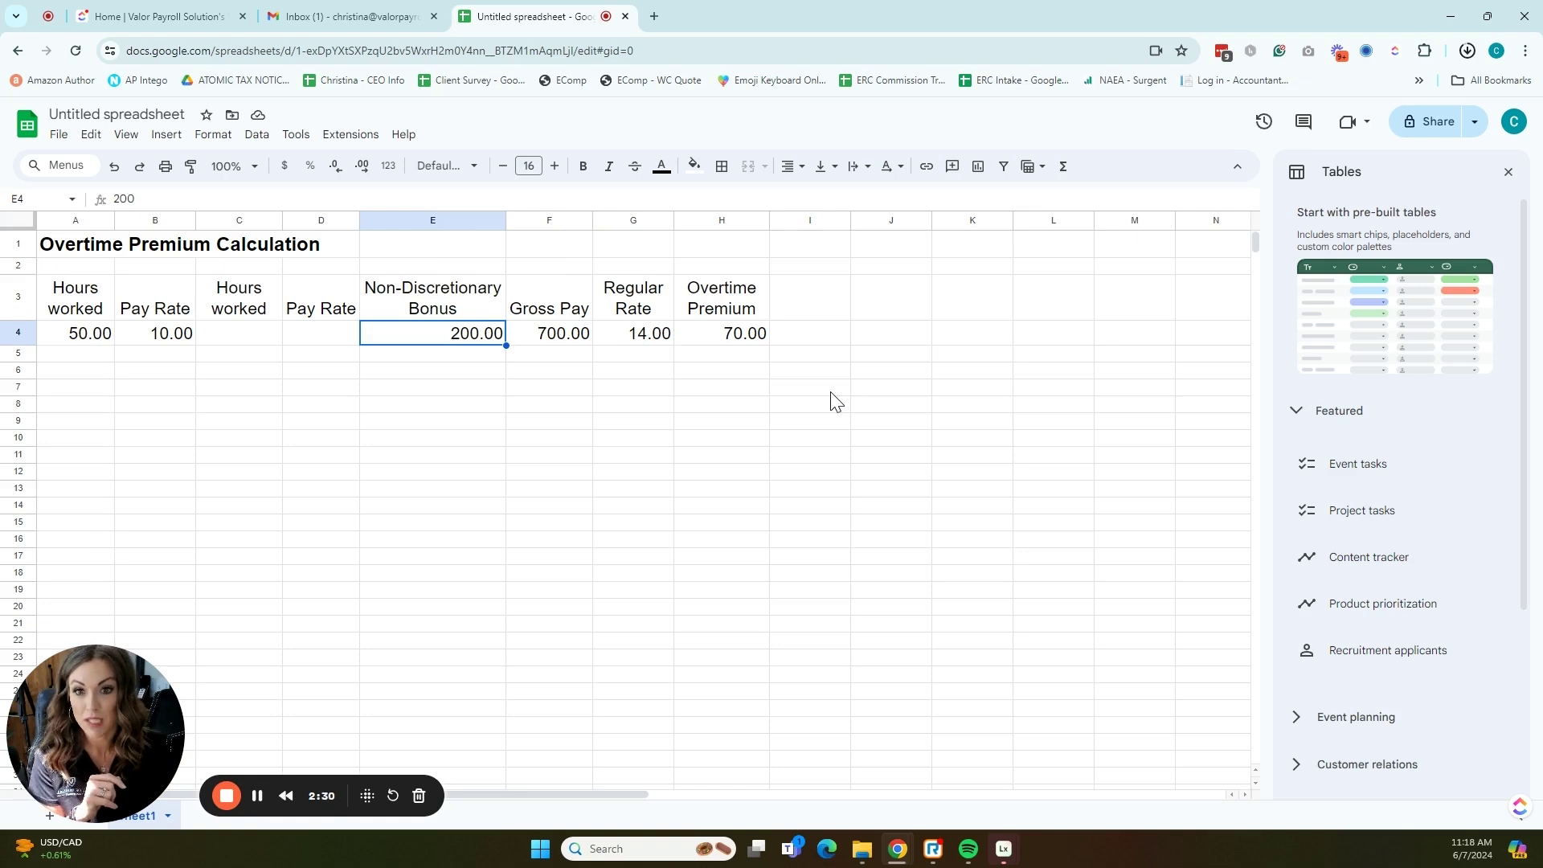
pyautogui.press('Delete')
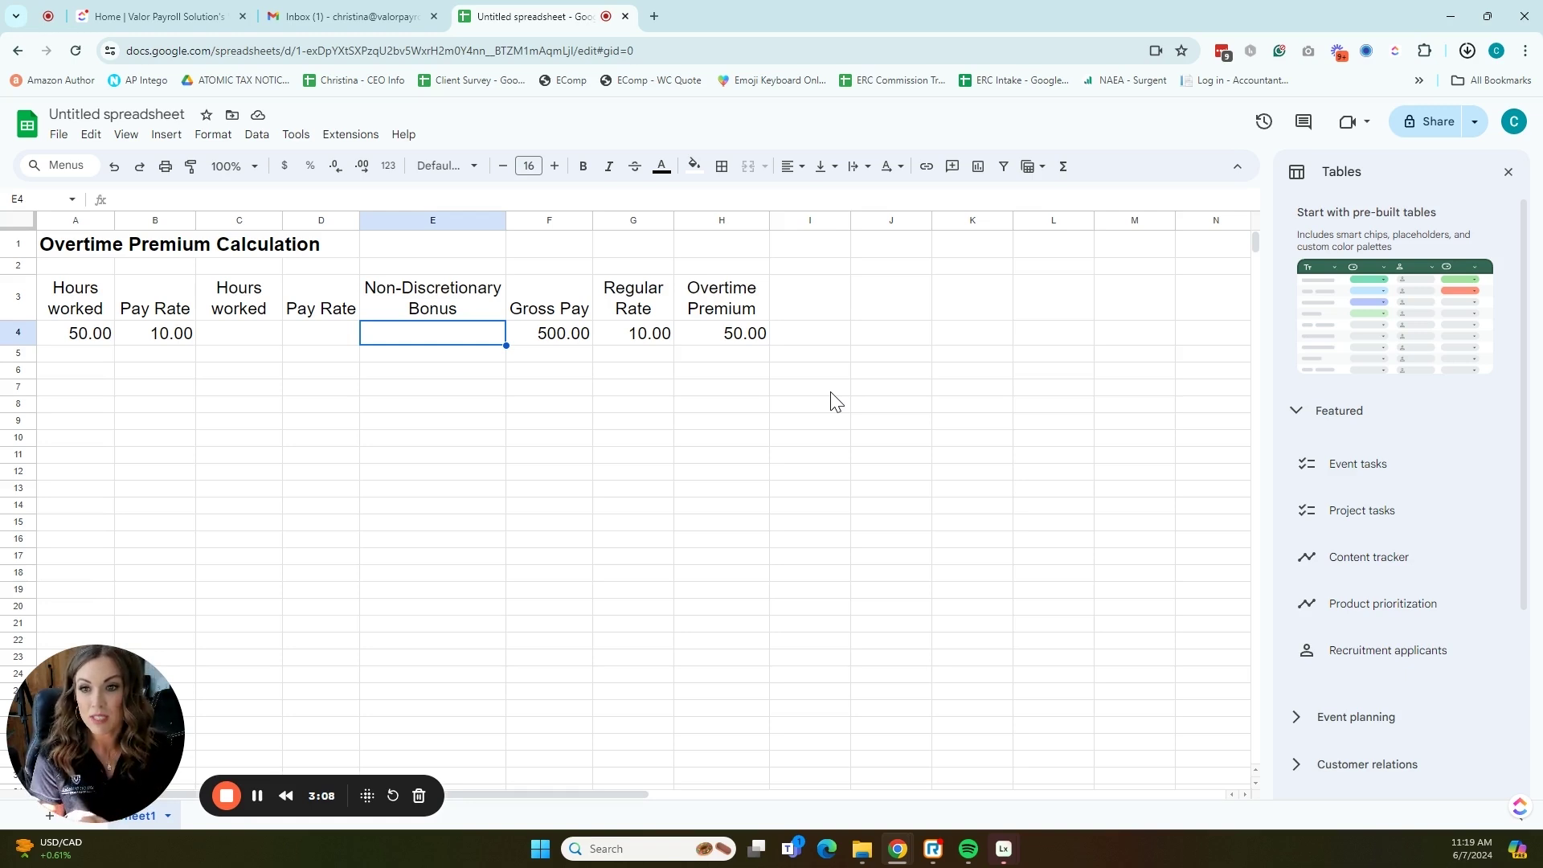
# Step: Enter 30 hours at 12.00 and 15 hours at 15.00 in A4:D4, then check the formulas through H4
pyautogui.press('Left')
pyautogui.press('Left')
pyautogui.press('Left')
pyautogui.press('Left')
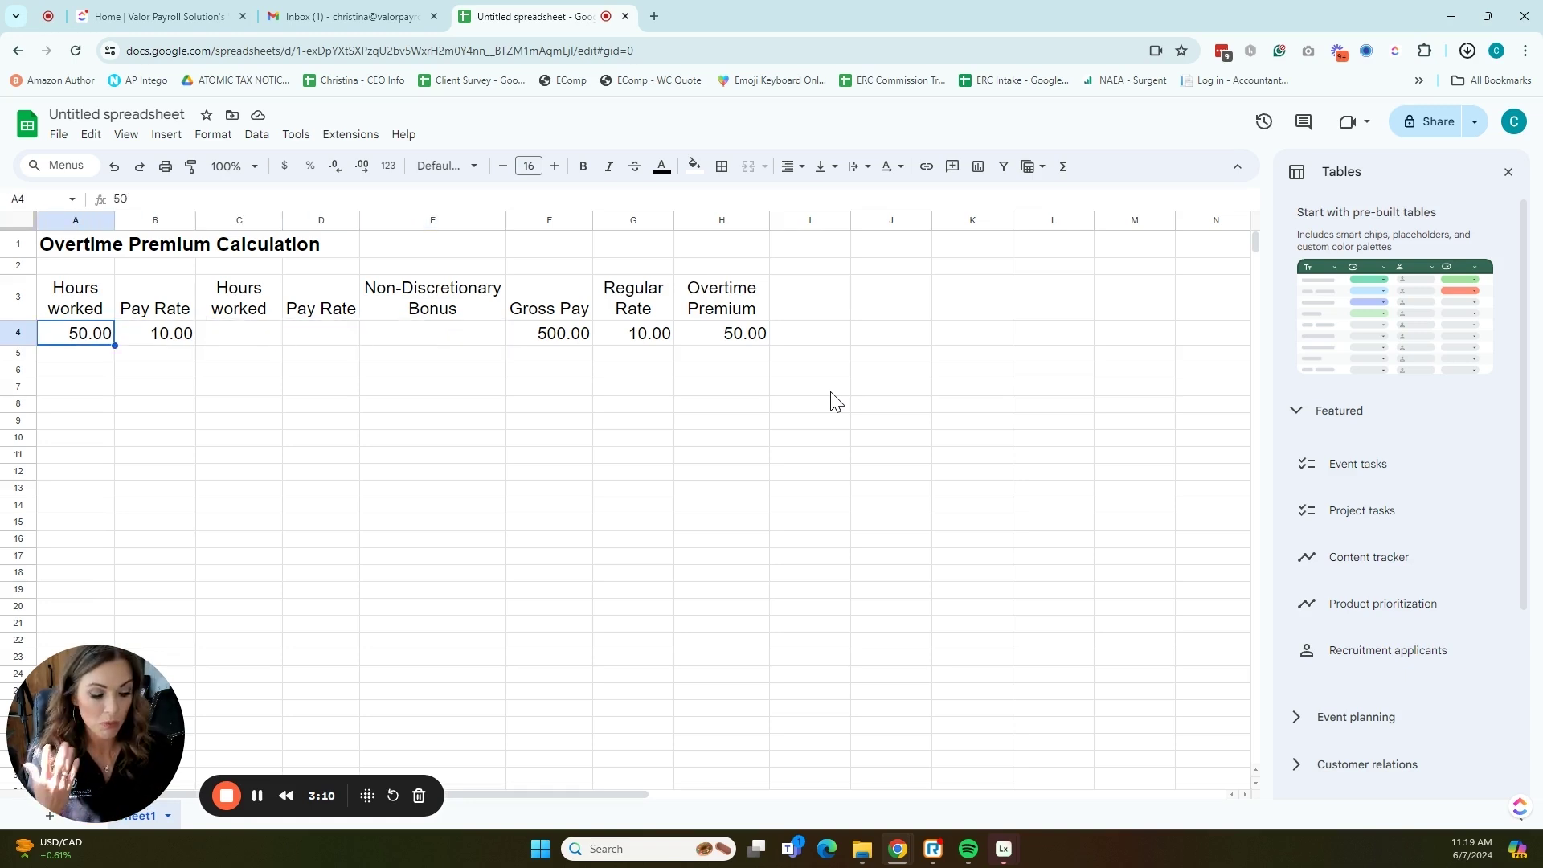
pyautogui.write('30')
pyautogui.press('Tab')
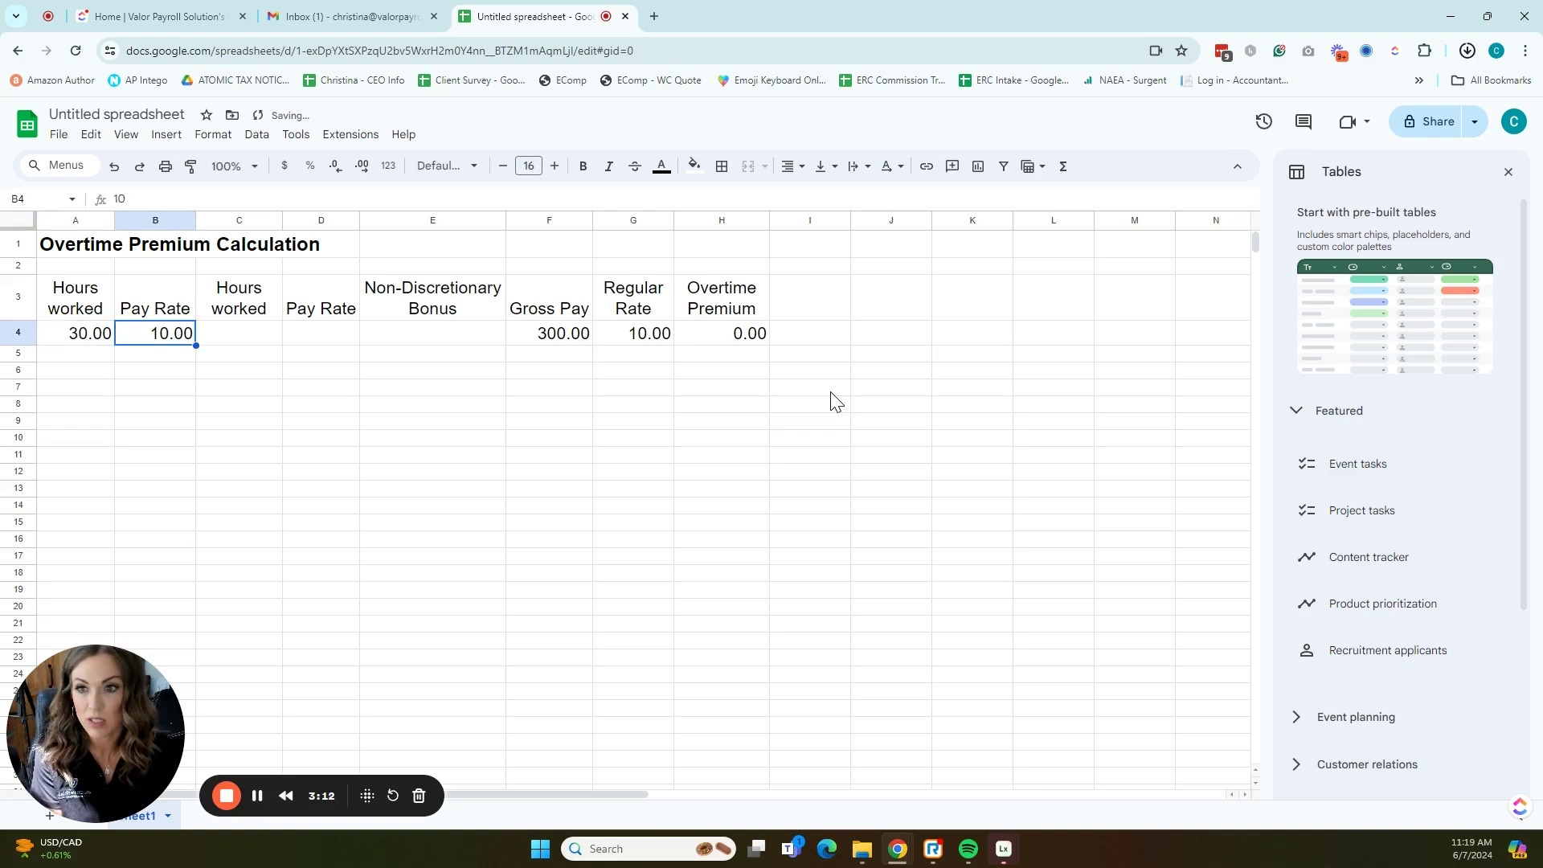
pyautogui.write('12')
pyautogui.press('Tab')
pyautogui.write('15')
pyautogui.press('Tab')
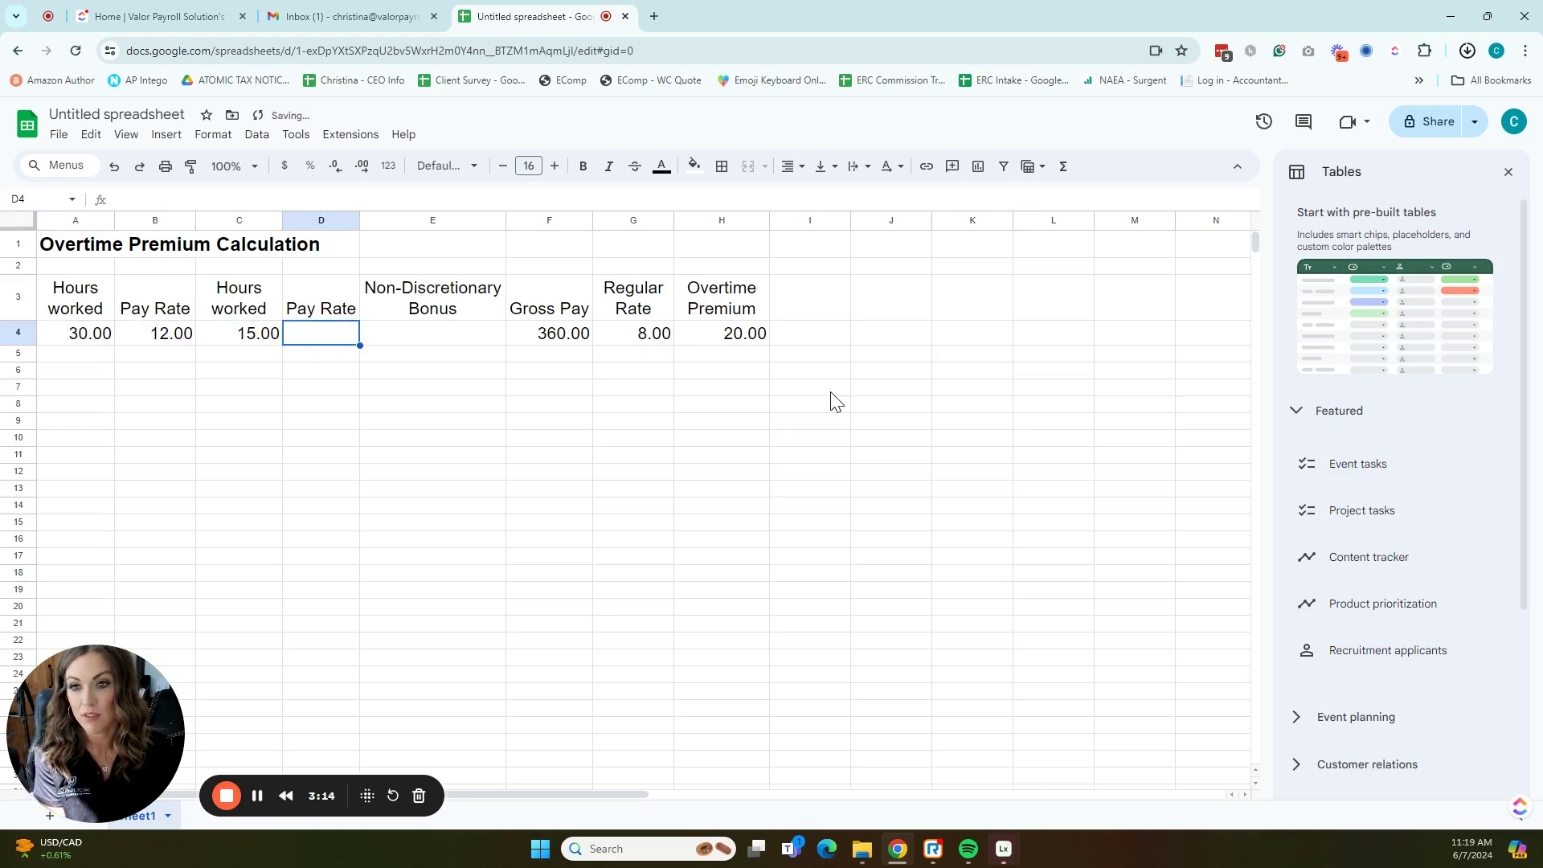
pyautogui.write('15')
pyautogui.press('Tab')
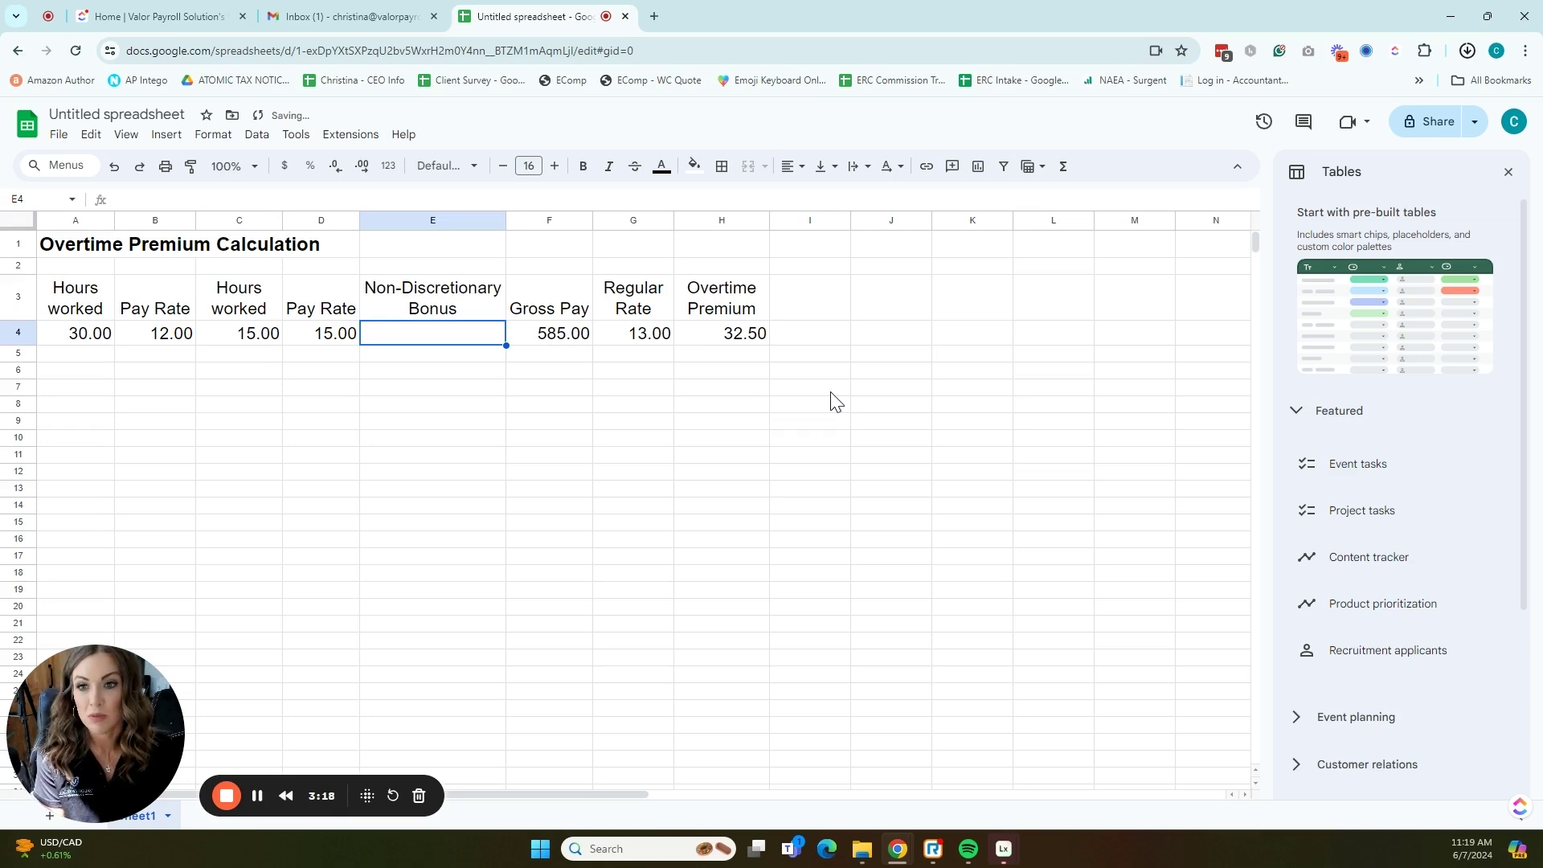
pyautogui.press('Tab')
pyautogui.press('Tab')
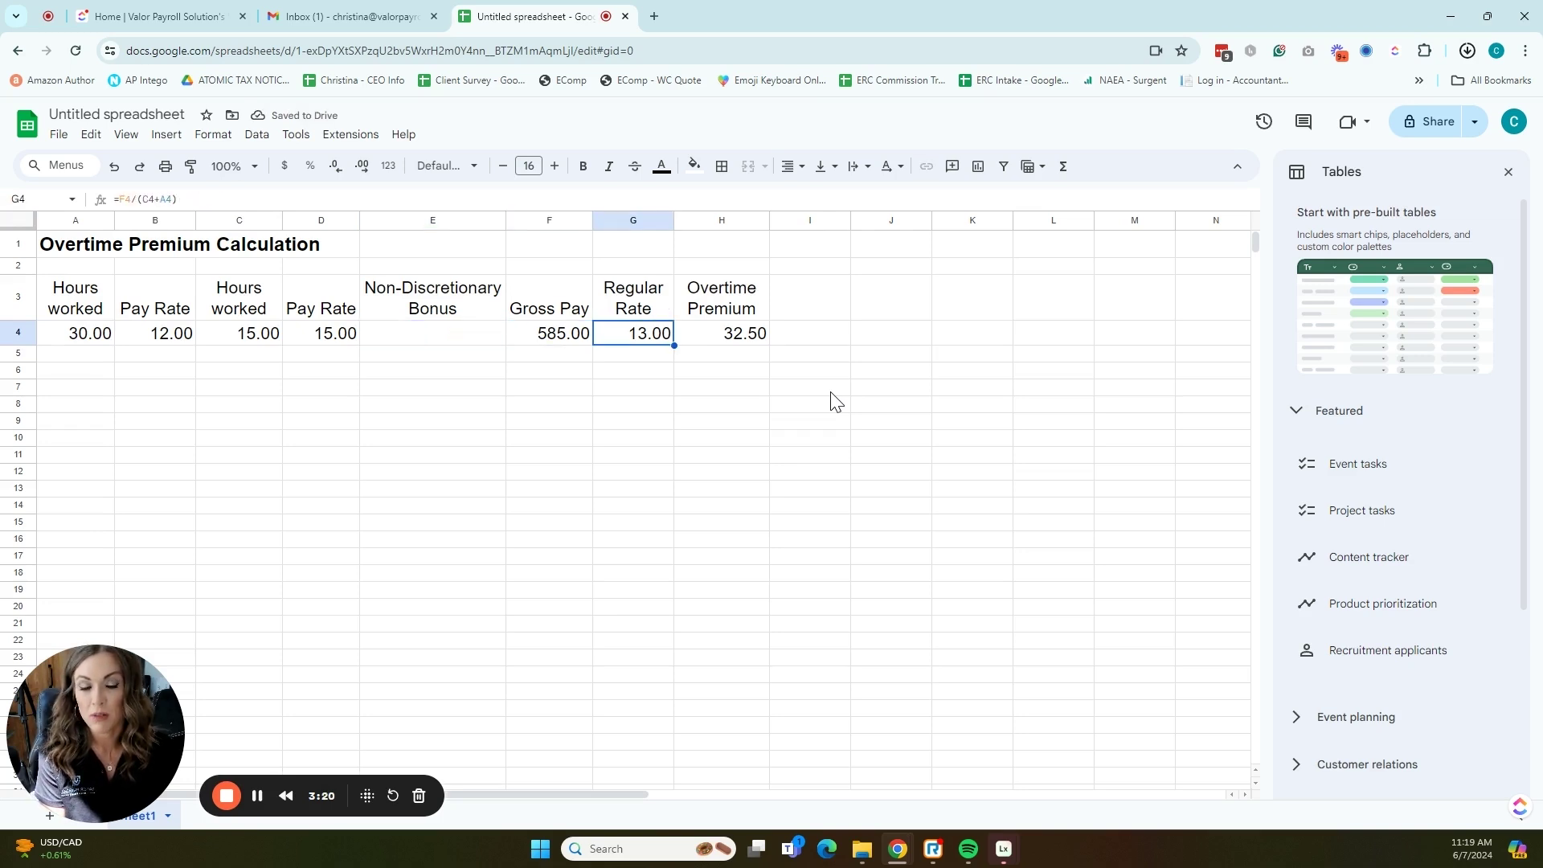
pyautogui.press('Tab')
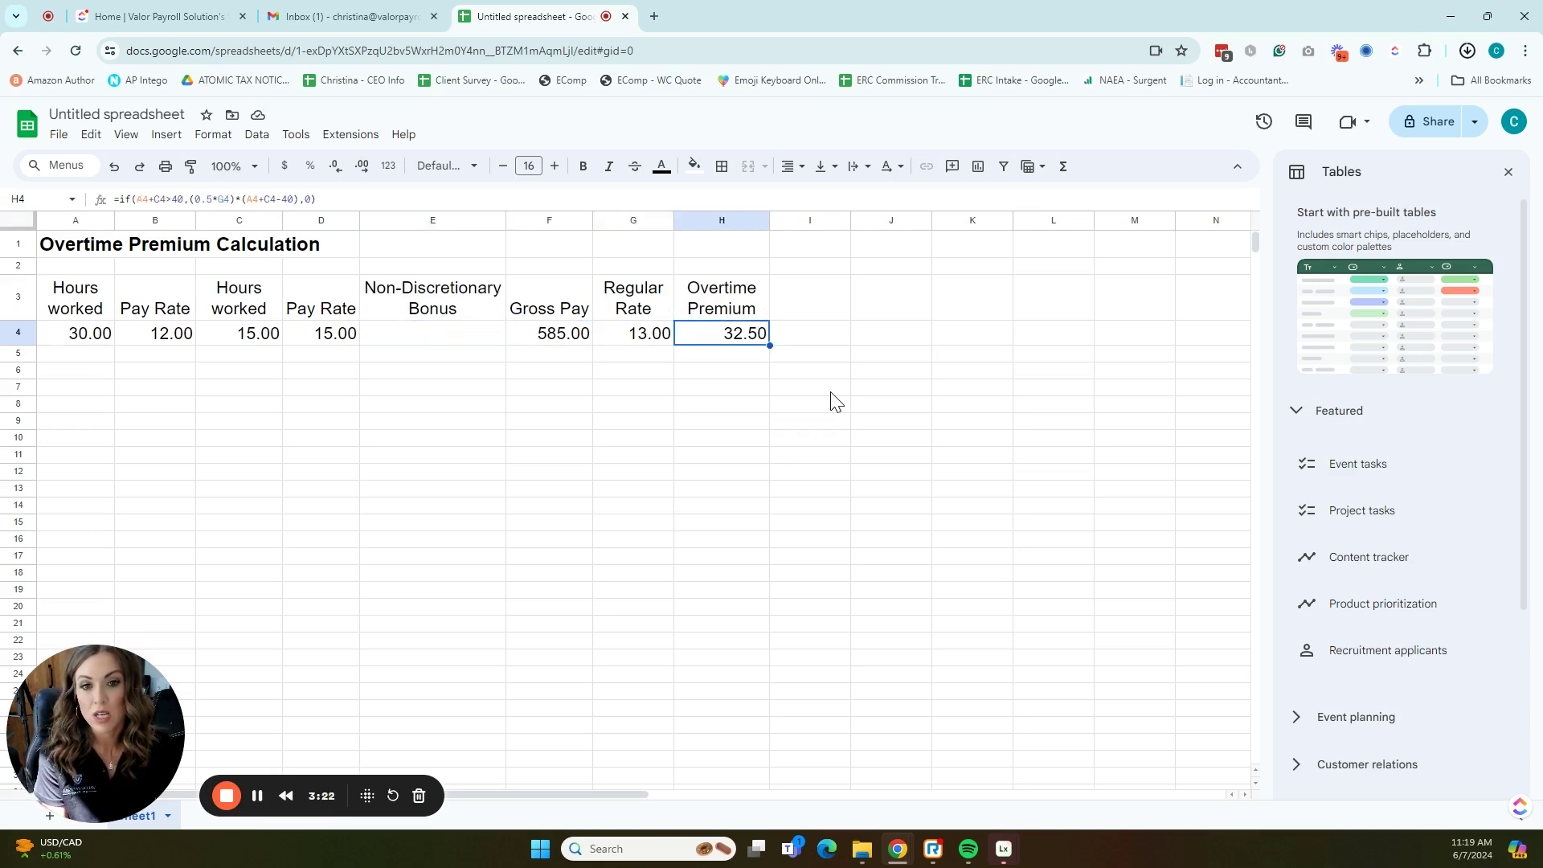
pyautogui.press('Left')
pyautogui.press('Left')
pyautogui.press('Left')
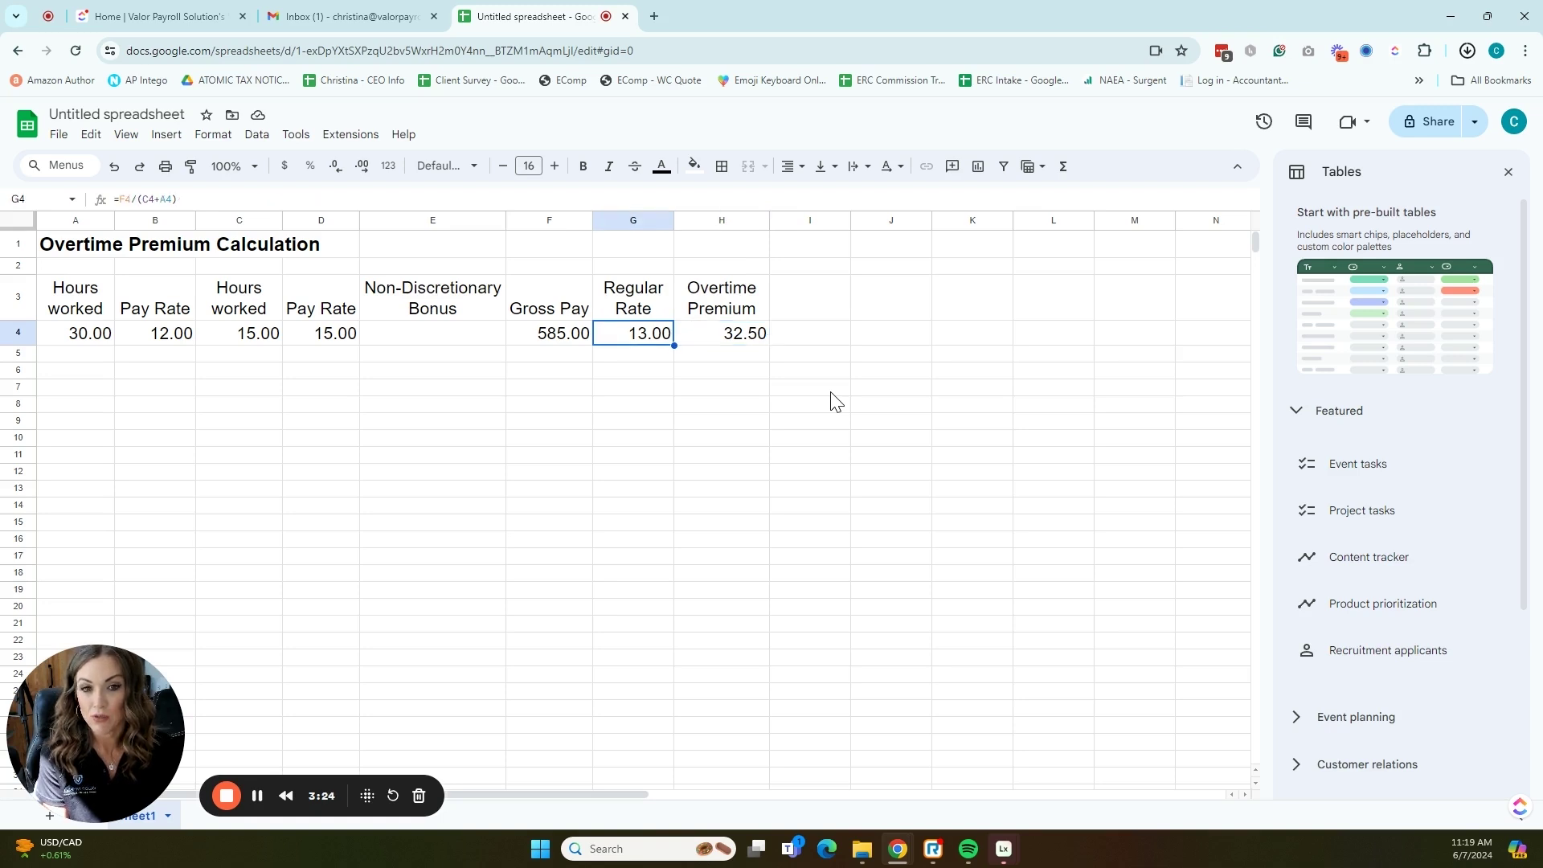
# Step: Enter a 150.00 bonus in E4 and review the updated Gross Pay
pyautogui.write('150')
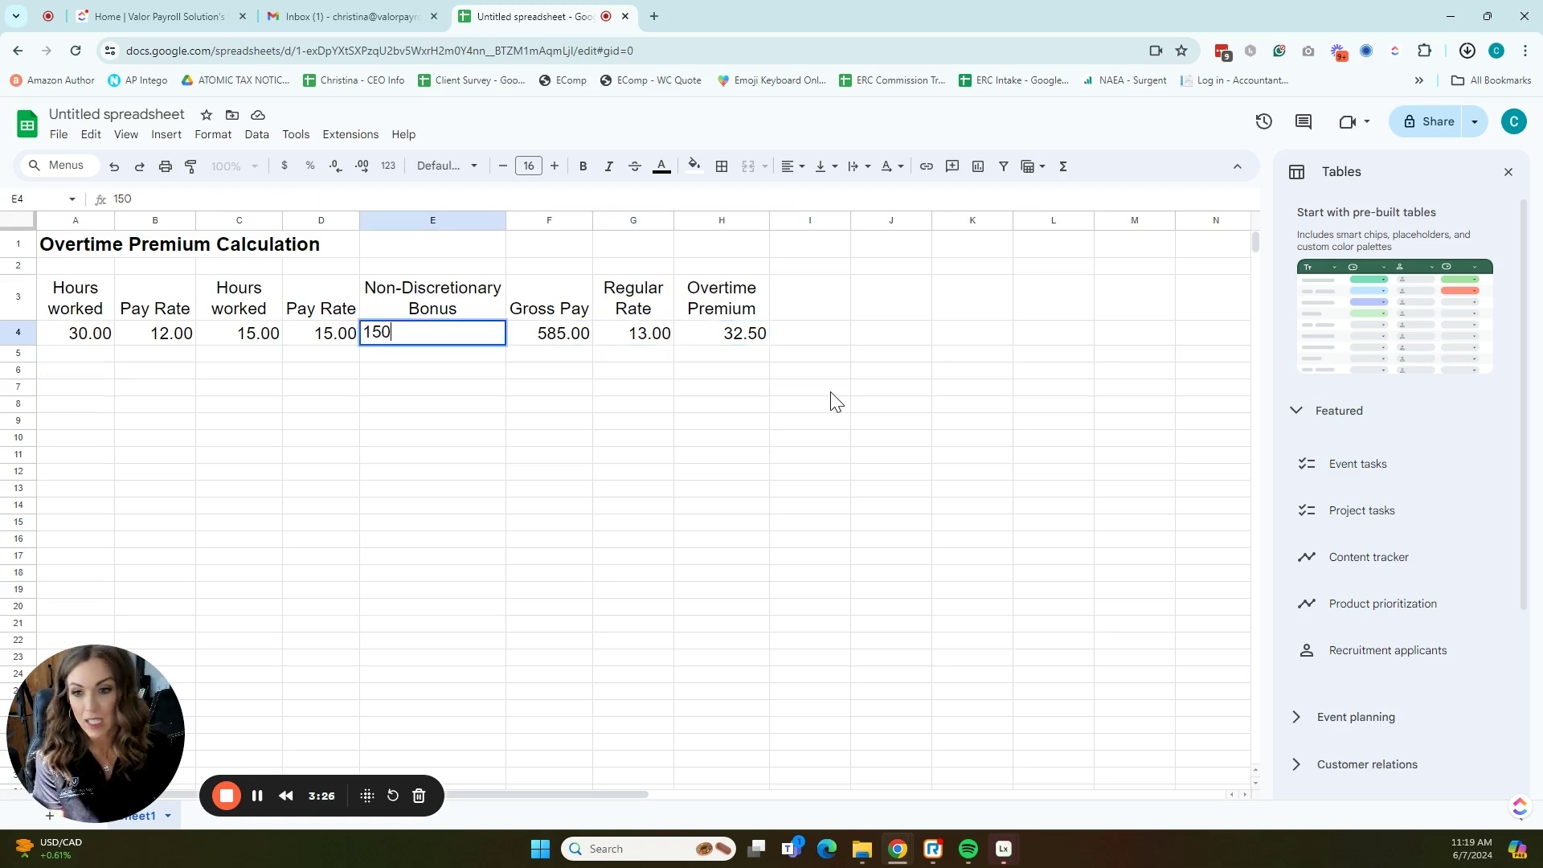
pyautogui.press('Return')
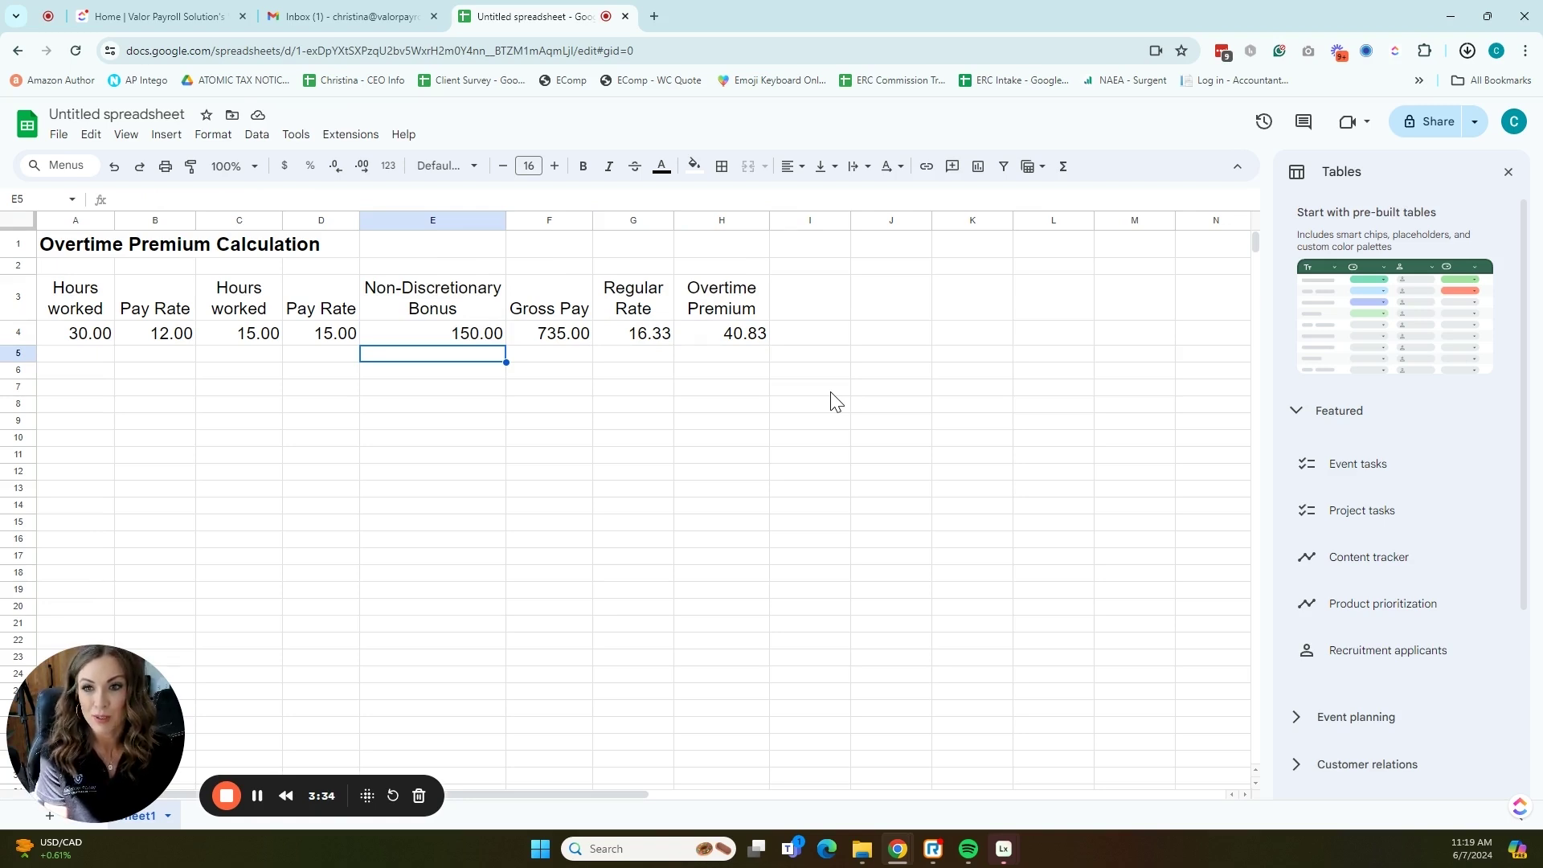
pyautogui.press('Up')
pyautogui.press('Right')
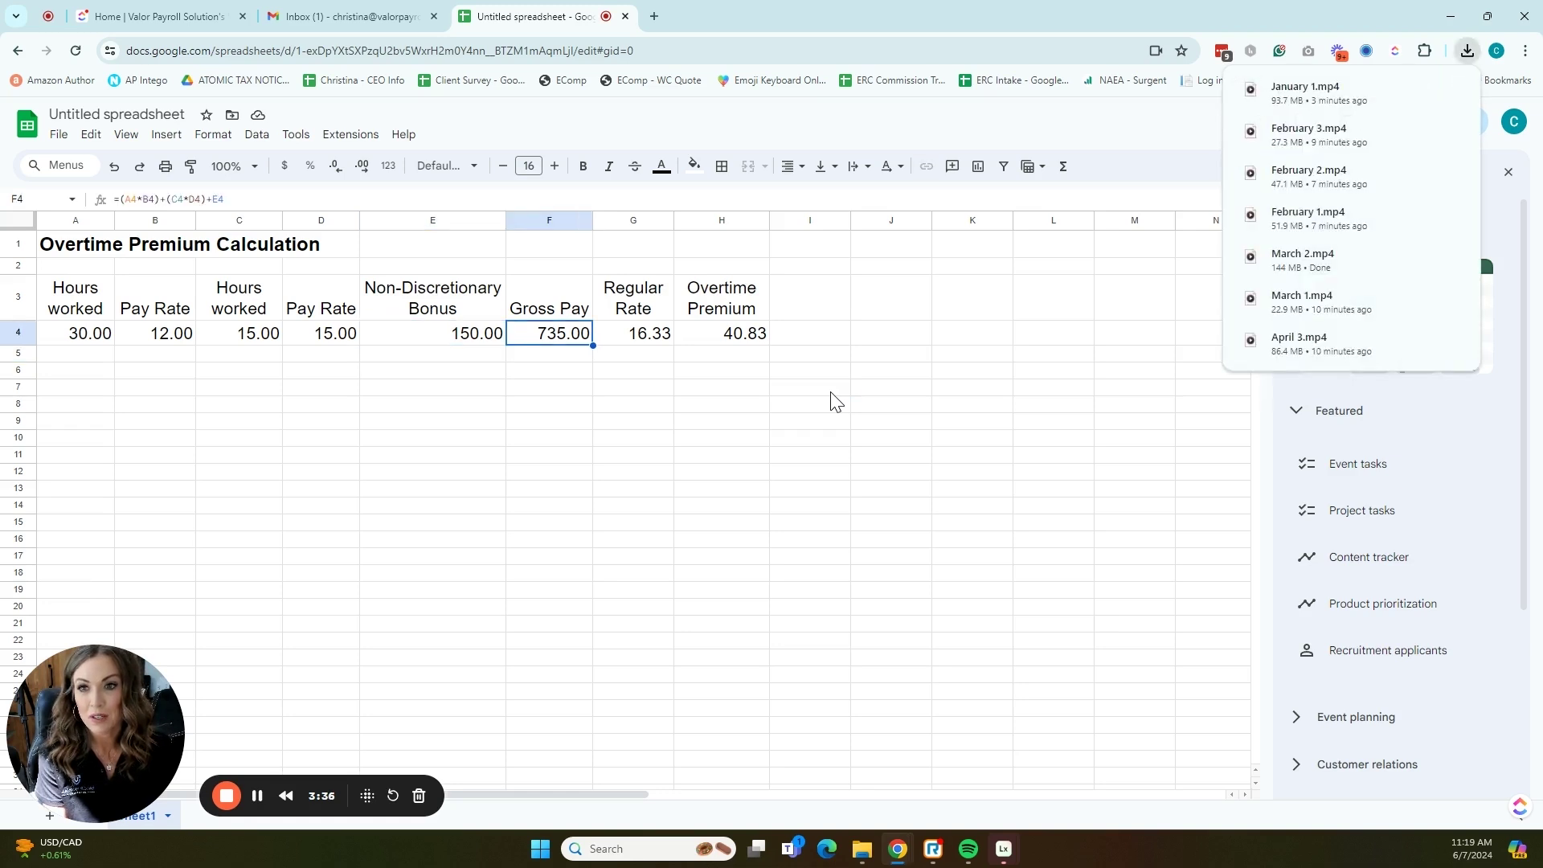